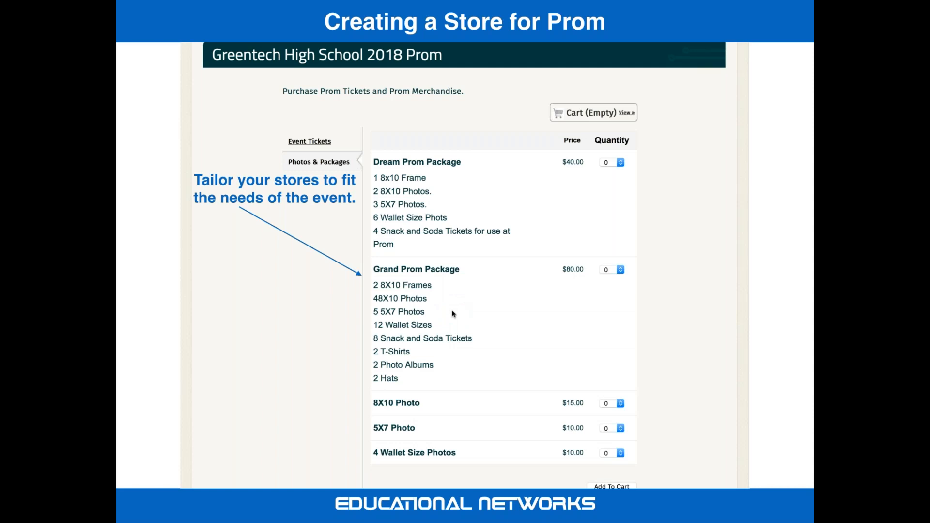
- Leave the Keynote slideshow, switch to the school's public website in Firefox, and open the Athletics Team Store
key("Escape")
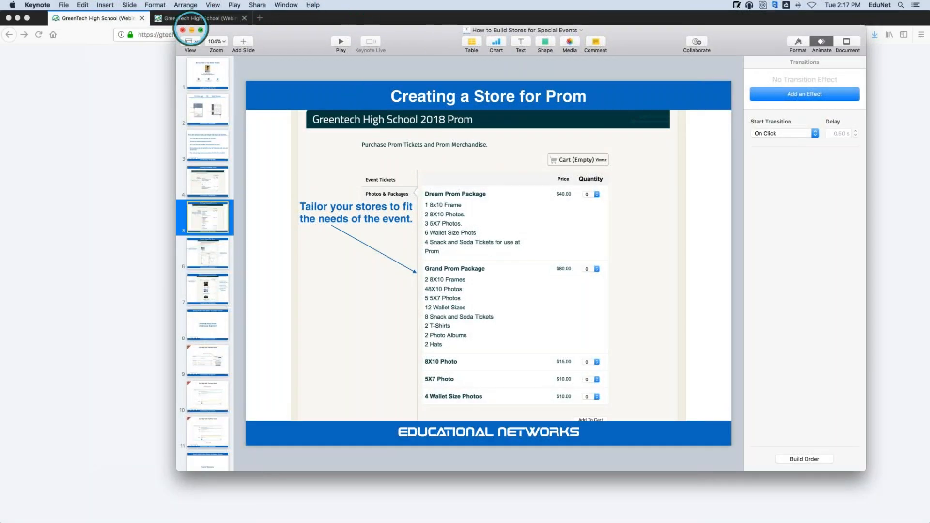
left_click(192, 30)
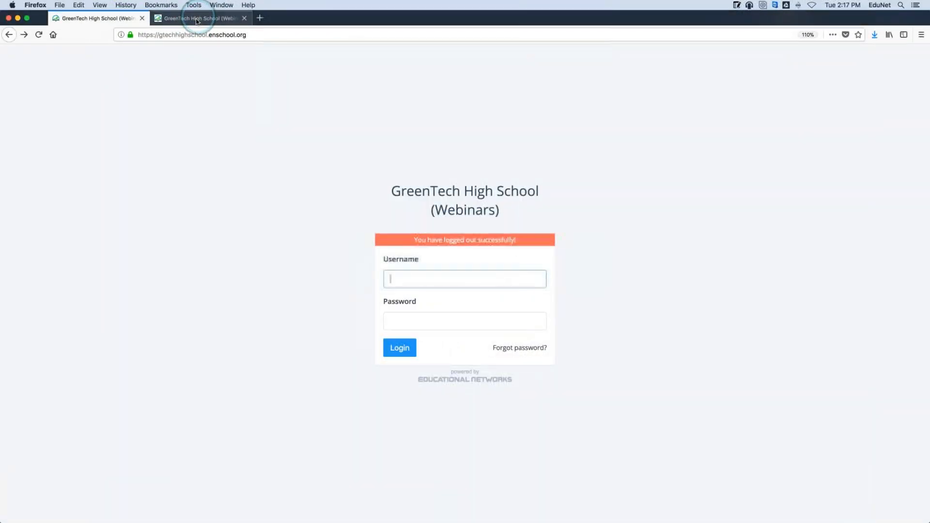
left_click(198, 17)
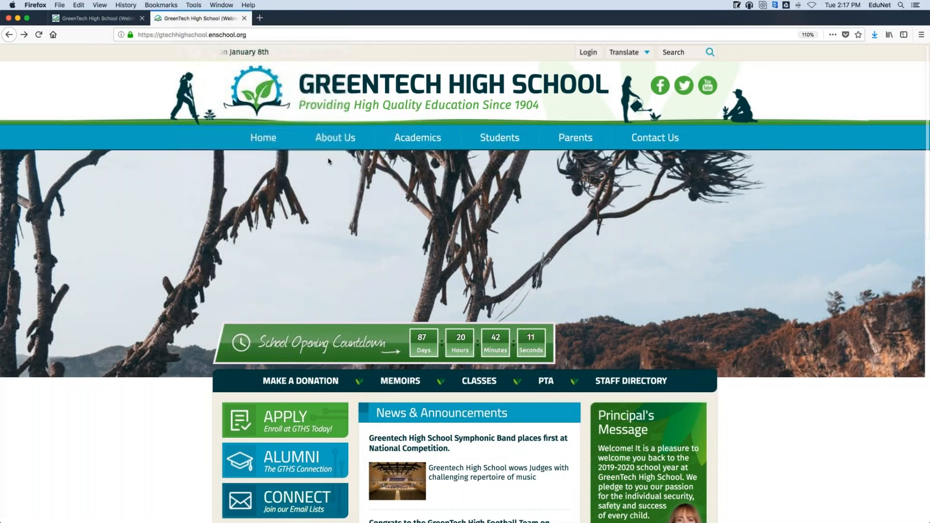
mouse_move(413, 146)
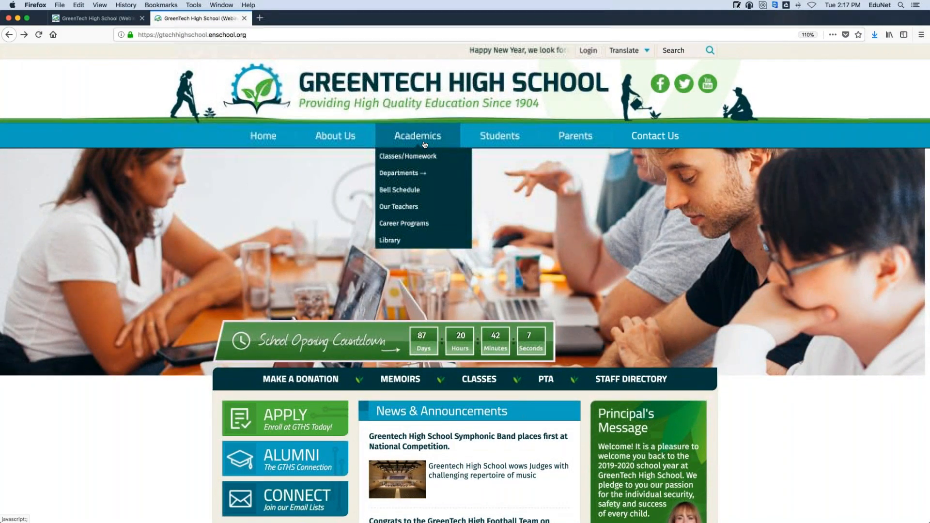
mouse_move(483, 149)
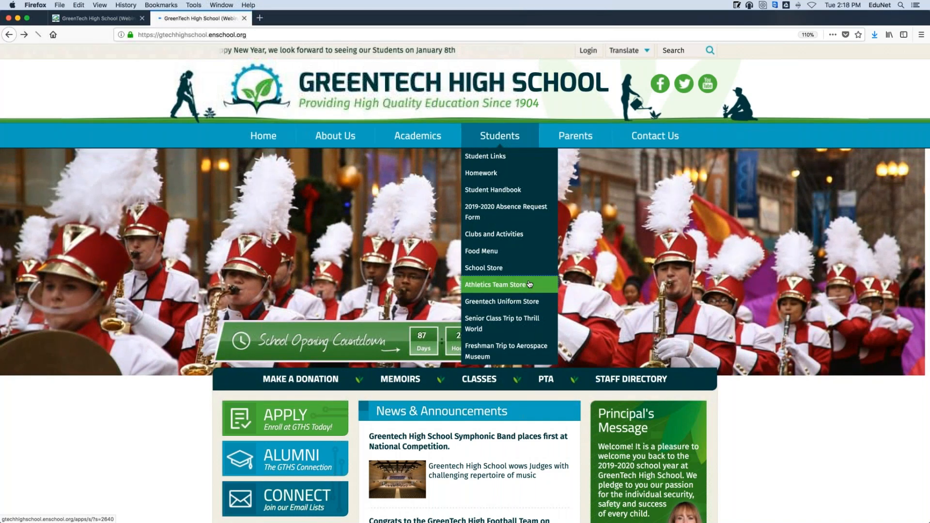
left_click(529, 284)
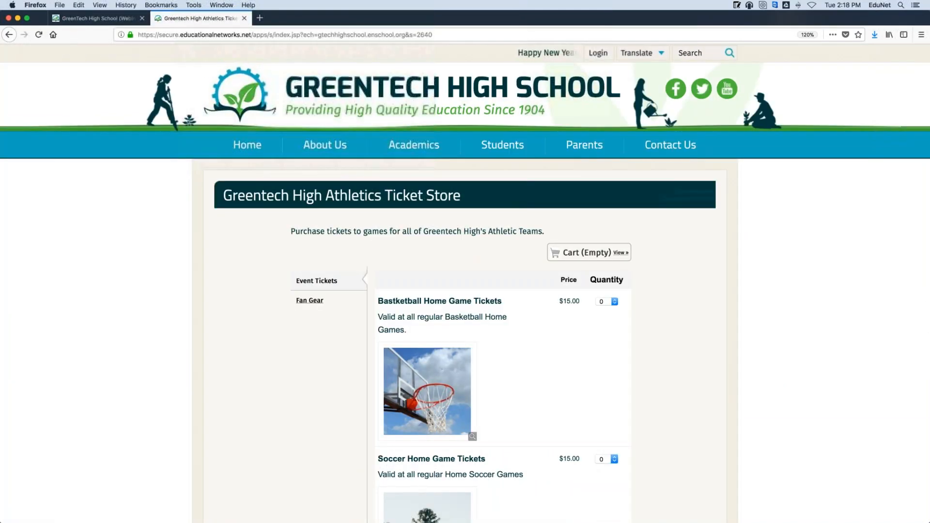
- Look through the athletics store's event tickets and open its Fan Gear category
scroll(530, 284, "down", 5)
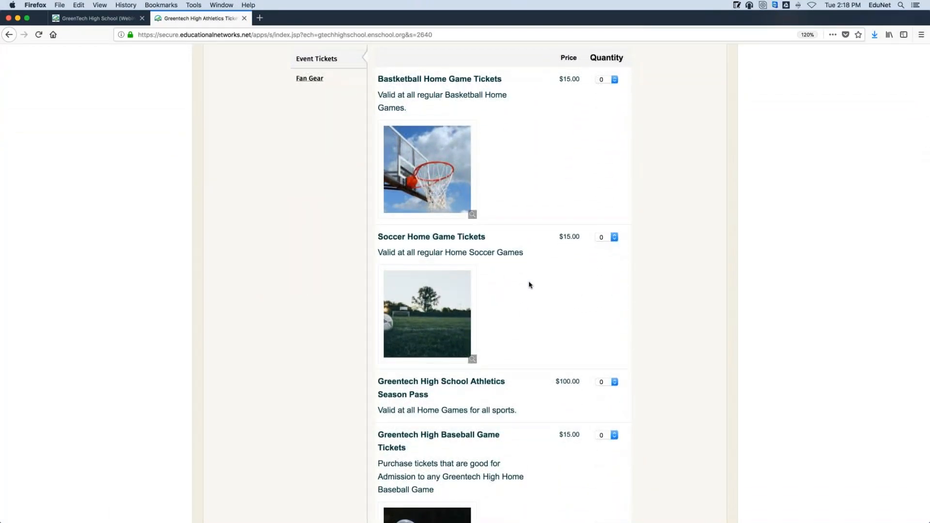
scroll(512, 261, "down", 6)
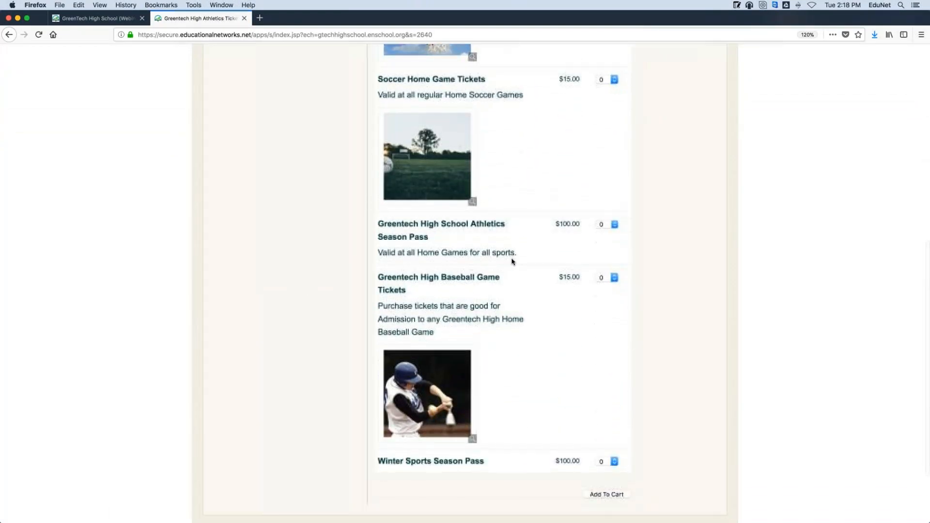
scroll(513, 261, "up", 10)
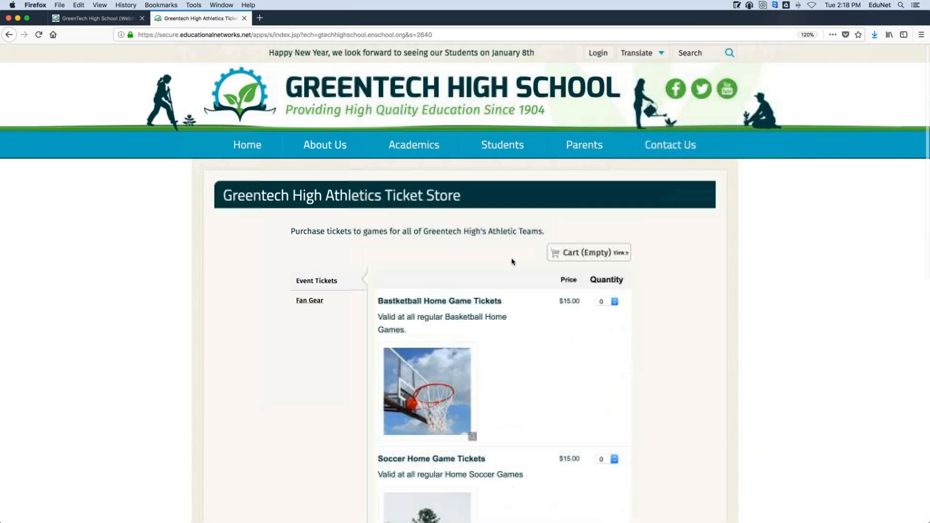
left_click(329, 302)
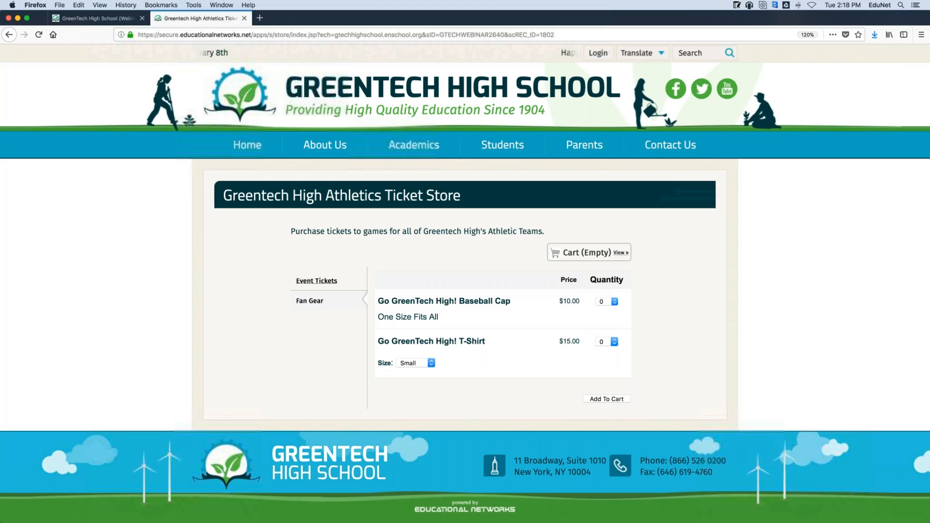
- Log in to the GreenTech High School (Webinars) admin site with a saved username and password
left_click(84, 19)
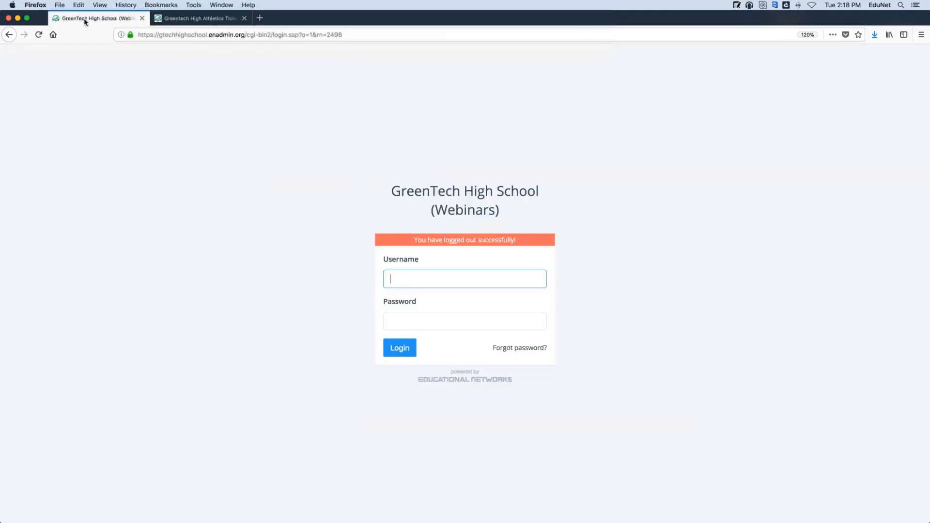
left_click(402, 275)
key("Down")
key("Down")
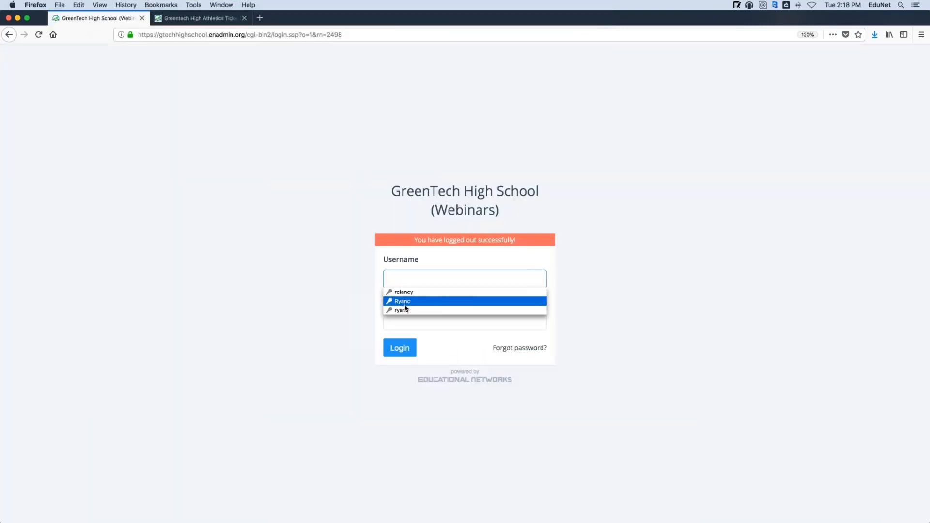
key("Return")
left_click(401, 343)
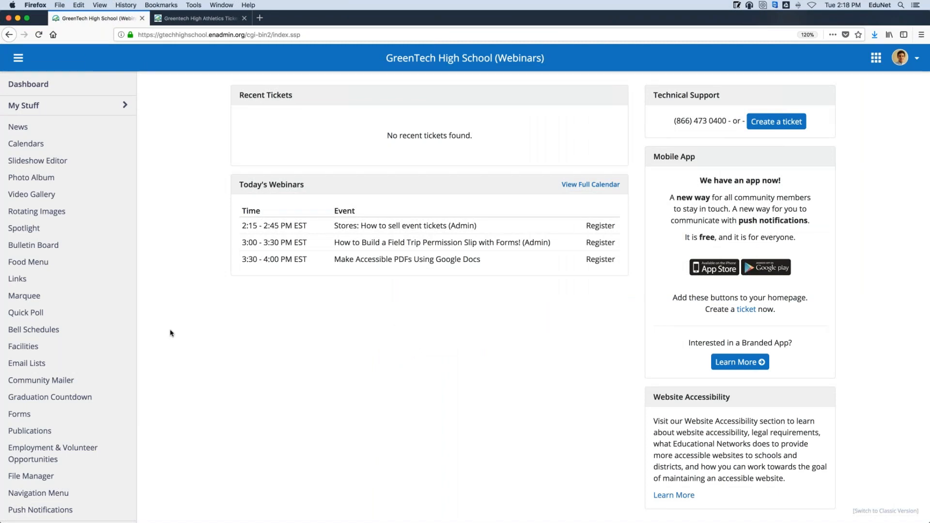
- Open the Greentech High Athletics Ticket Store from the admin site's list of stores
scroll(87, 235, "down", 7)
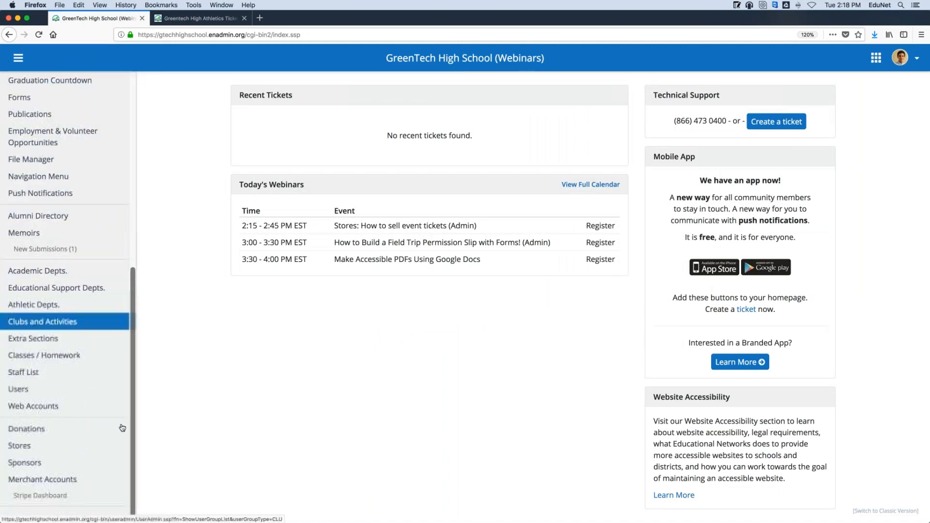
left_click(22, 446)
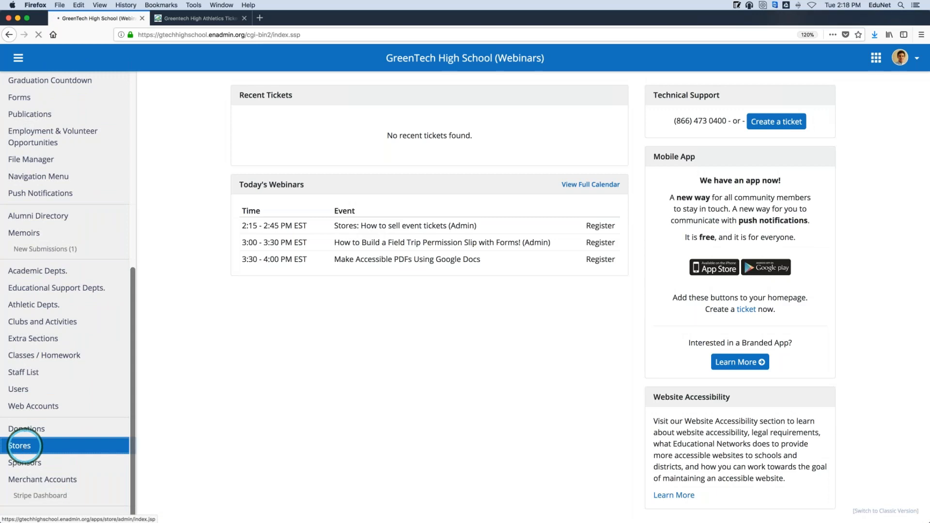
left_click(882, 19)
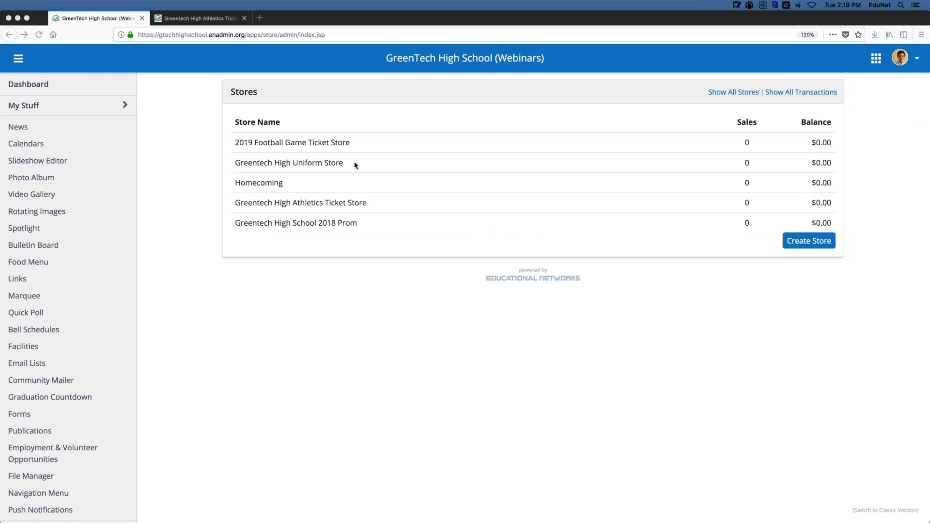
left_click(303, 205)
left_click(296, 206)
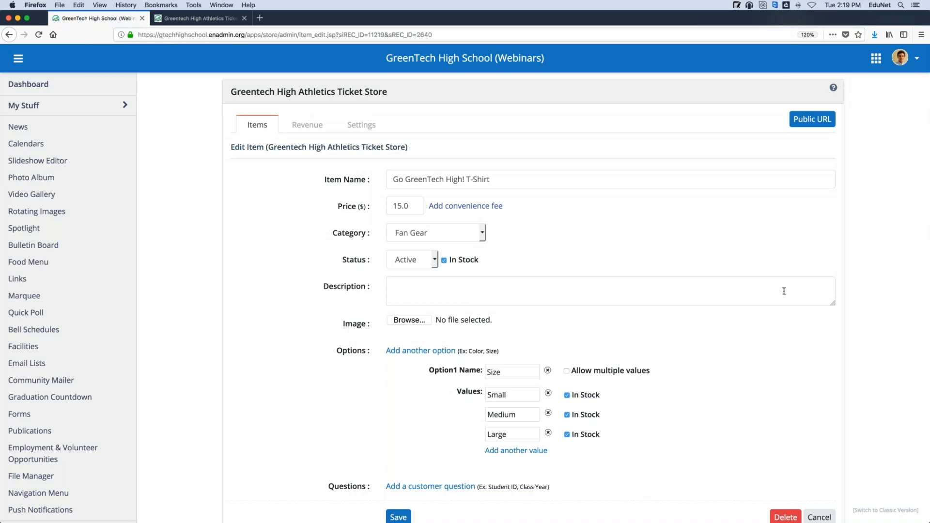
- Mark the Medium size of the Go GreenTech High! T-Shirt as out of stock and save the item
scroll(785, 294, "down", 1)
scroll(784, 296, "up", 1)
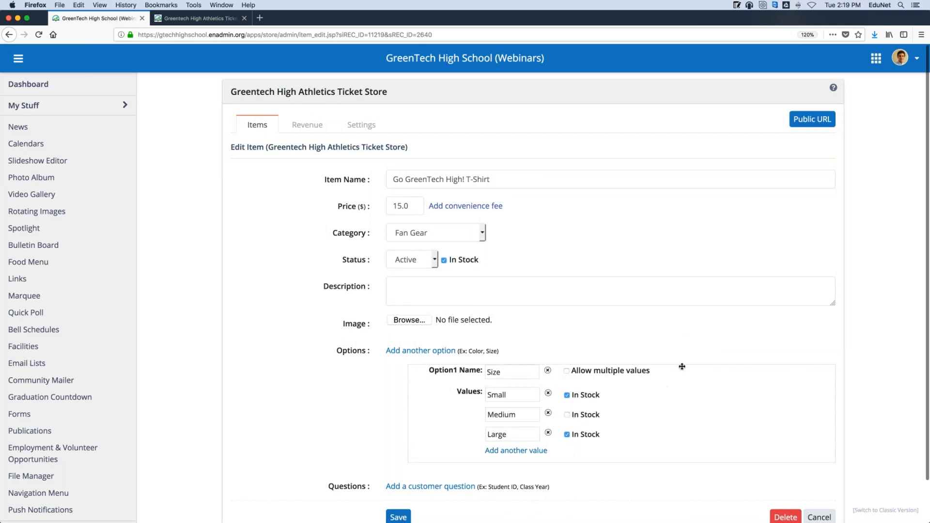
scroll(277, 236, "down", 2)
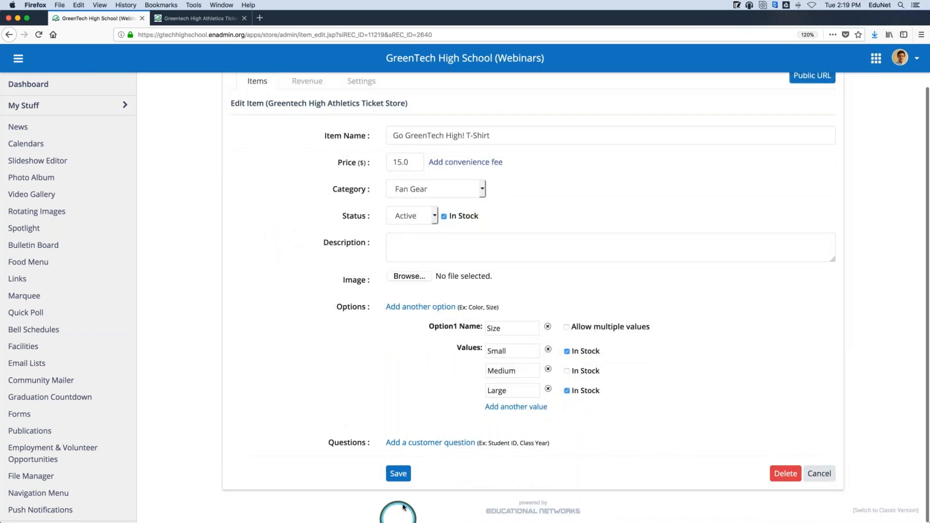
left_click(399, 473)
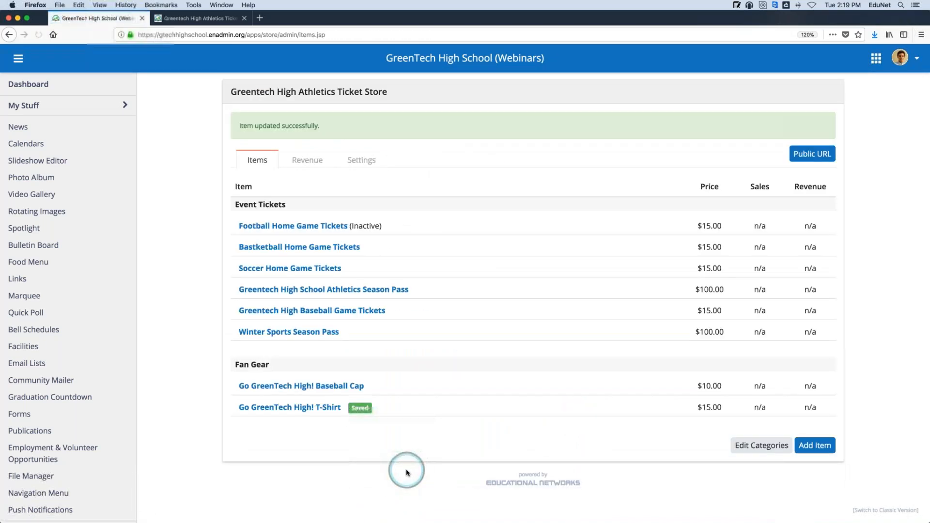
- Reload the public Fan Gear page and check the size choices for the Go GreenTech High! T-Shirt
left_click(212, 19)
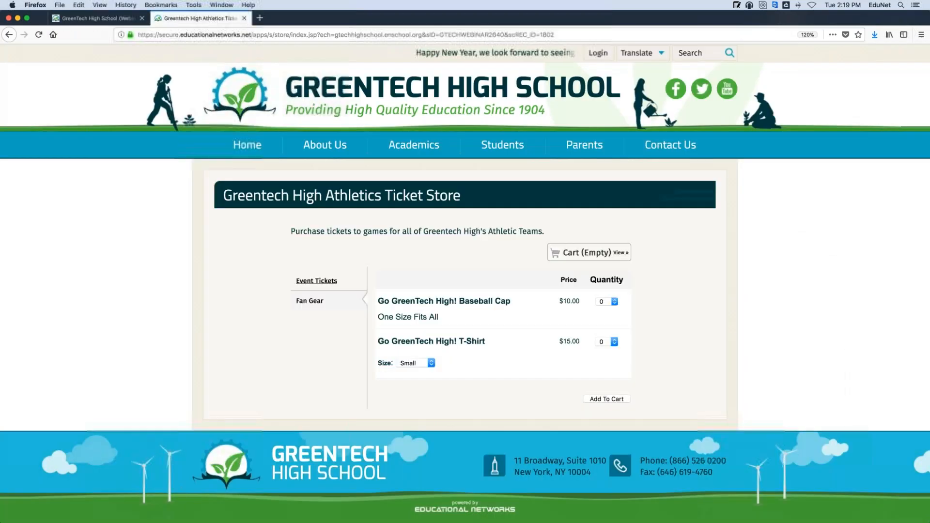
left_click(417, 363)
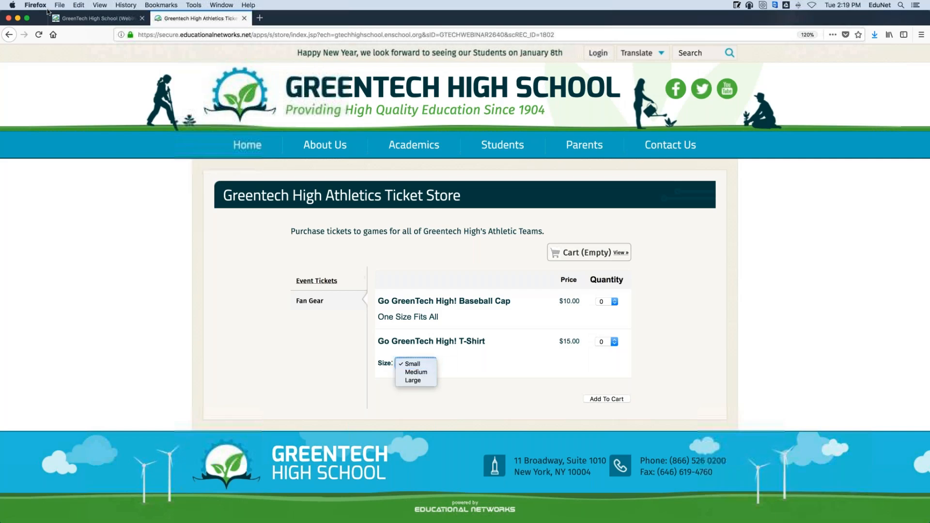
left_click(414, 364)
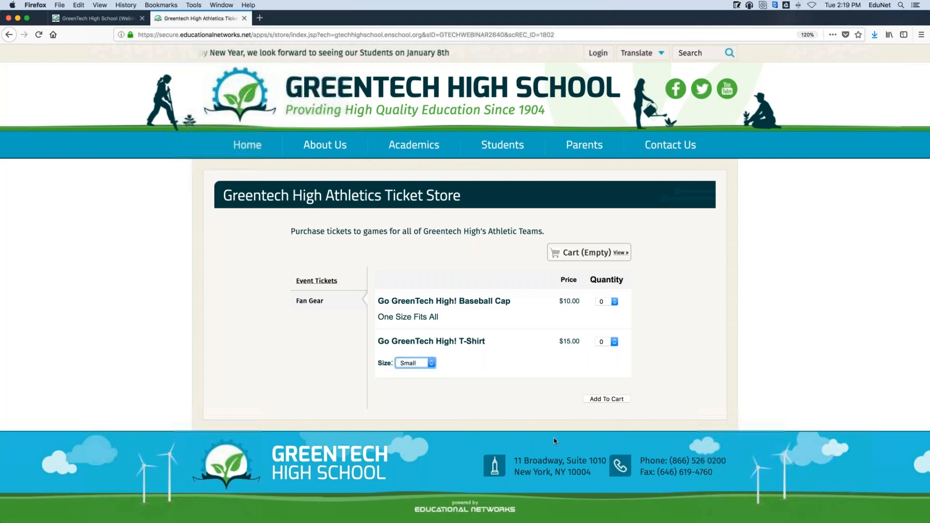
left_click(39, 36)
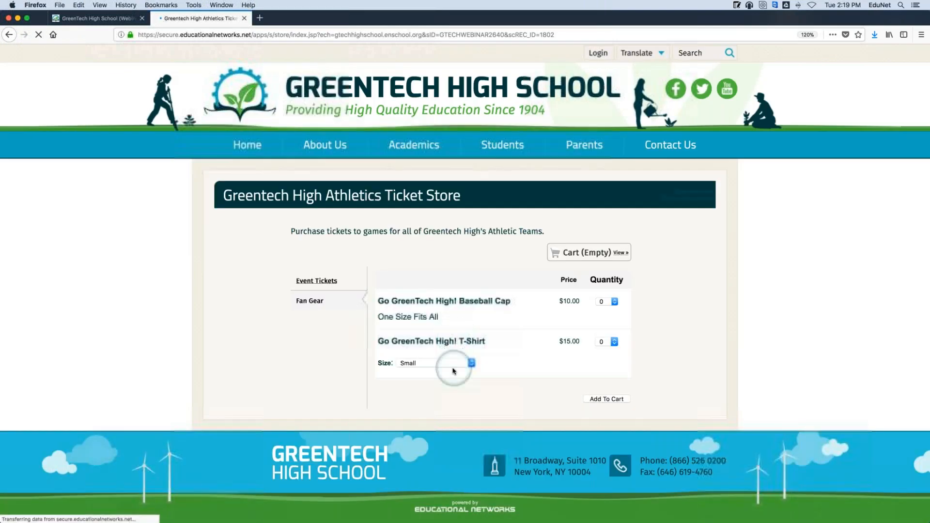
left_click(454, 371)
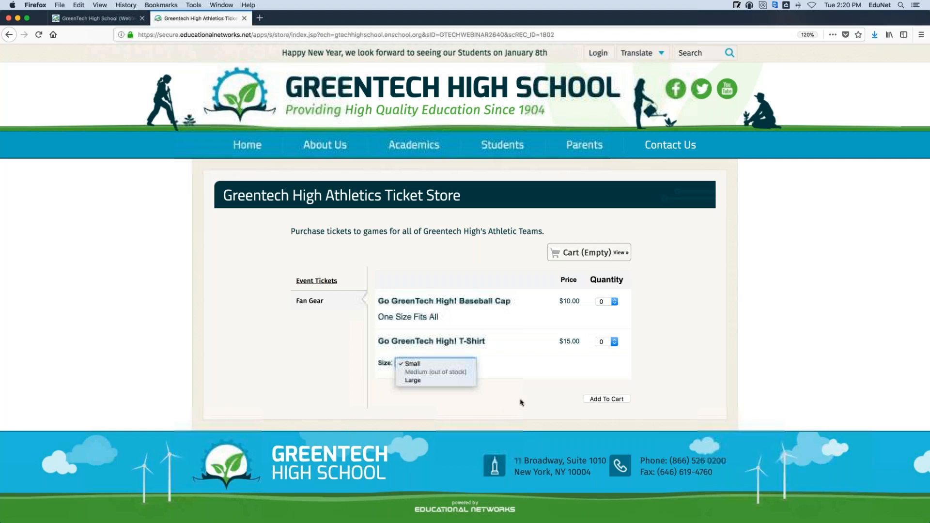
left_click(504, 414)
- Show the athletics store's overall sales report for a custom date range from January 1, 2019 to March 31, 2019
left_click(122, 21)
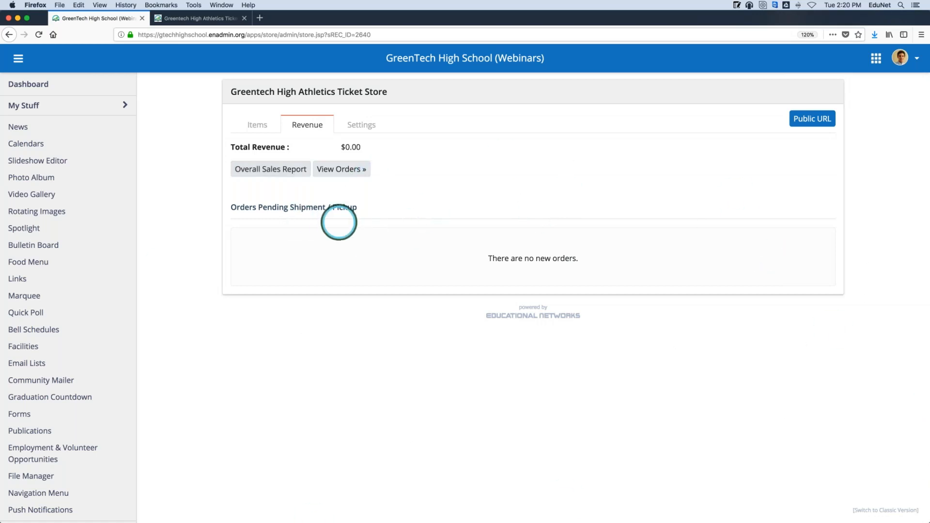
left_click(262, 168)
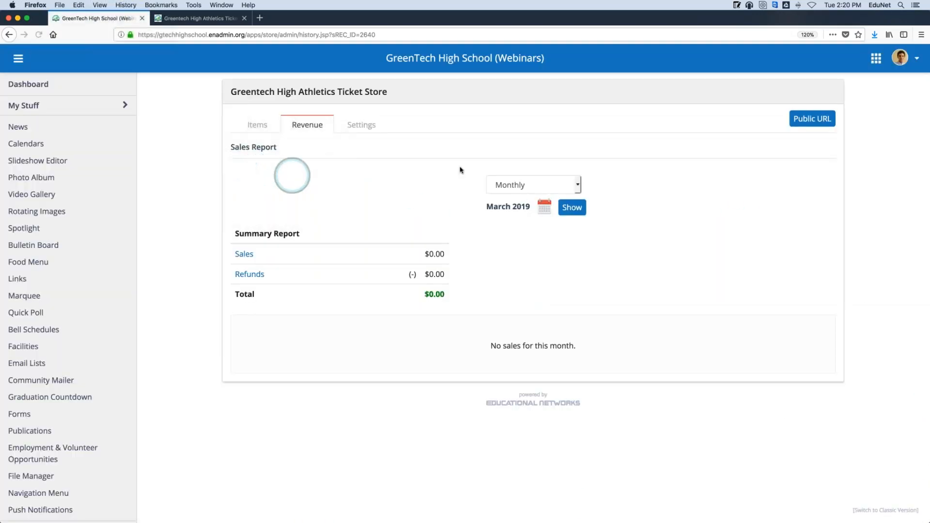
left_click(515, 183)
left_click(514, 193)
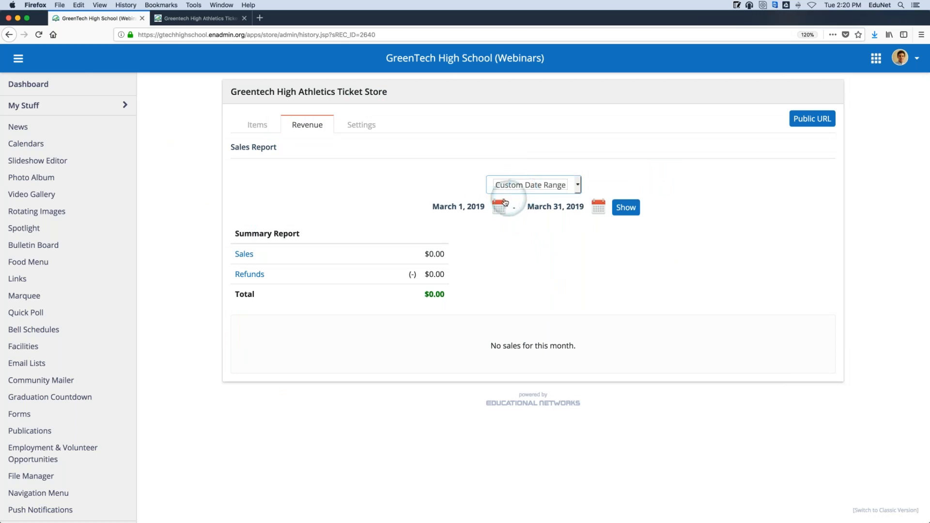
left_click(503, 204)
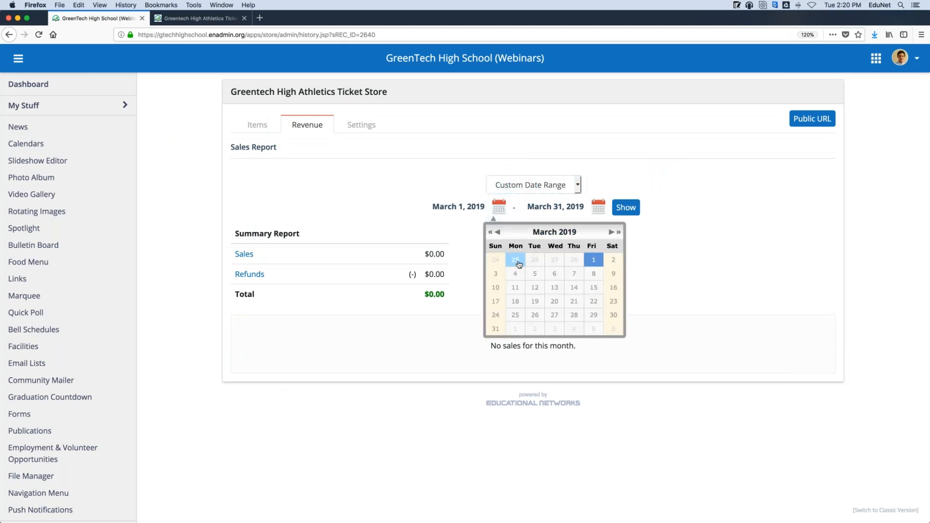
left_click(498, 233)
left_click(499, 232)
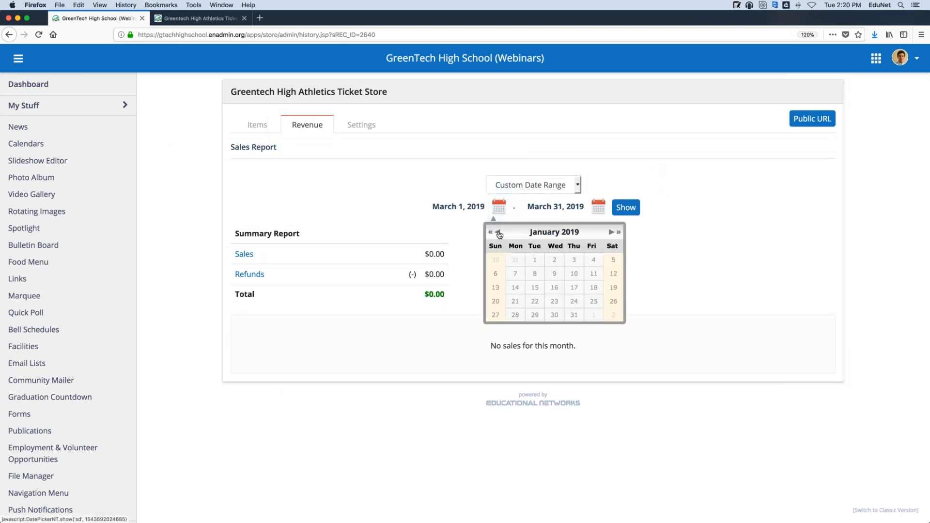
left_click(535, 259)
left_click(630, 208)
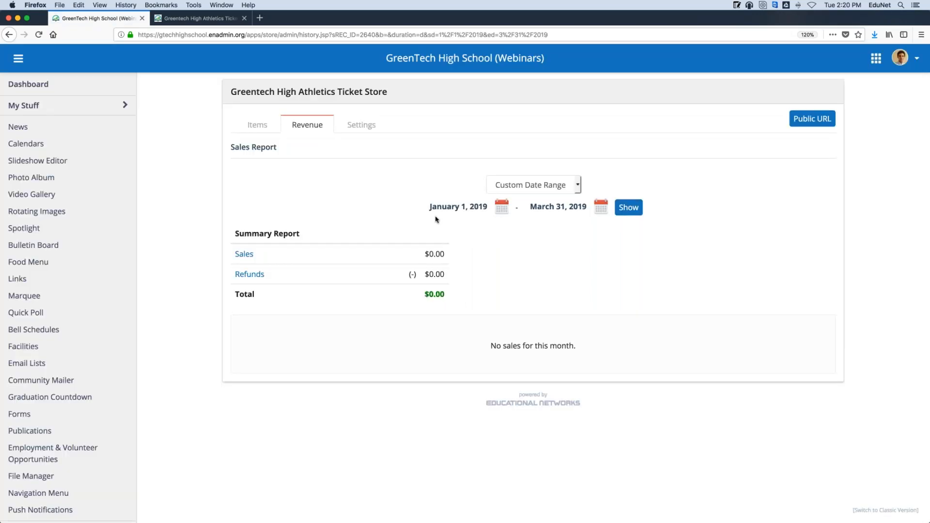
- Return to the admin list of stores and start creating a new store
scroll(44, 426, "down", 7)
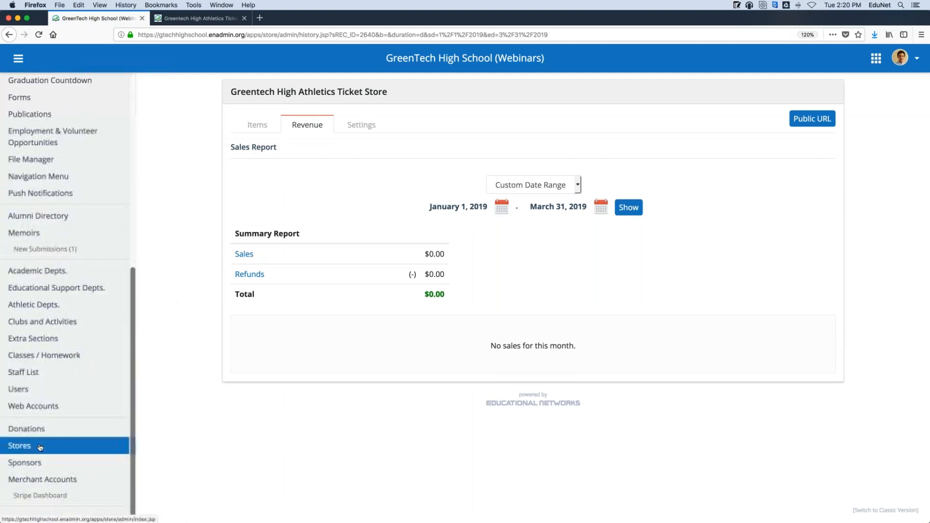
left_click(43, 446)
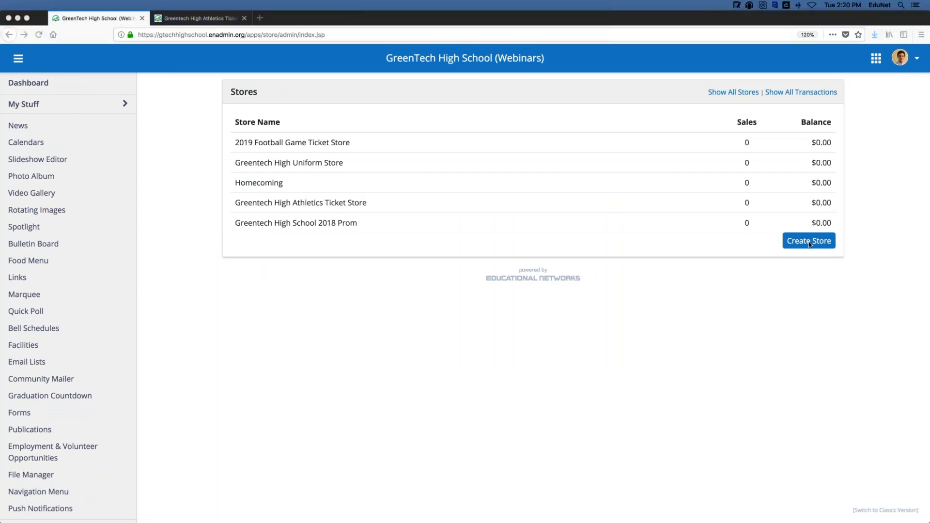
left_click(802, 246)
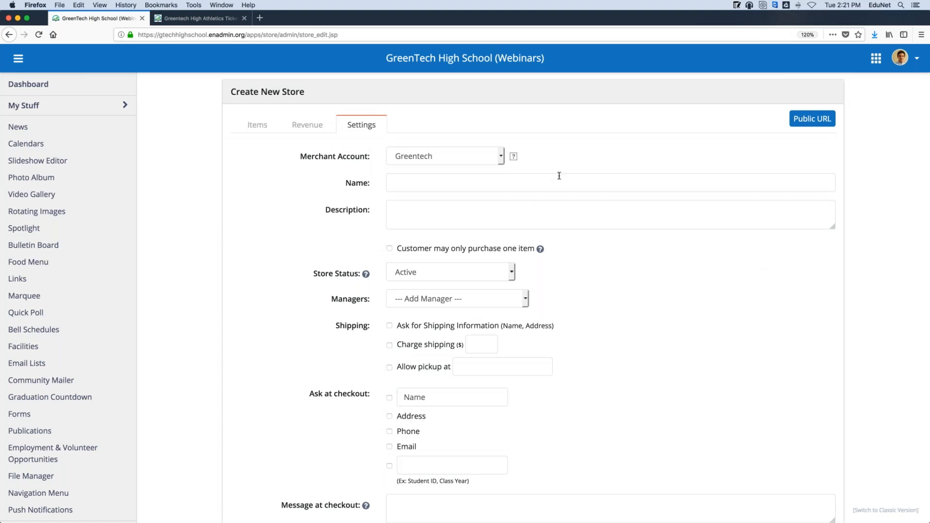
- Open the saved "Senio Class Trip" note in the notes app over the new store form
left_click(739, 5)
left_click(666, 26)
scroll(735, 122, "down", 5)
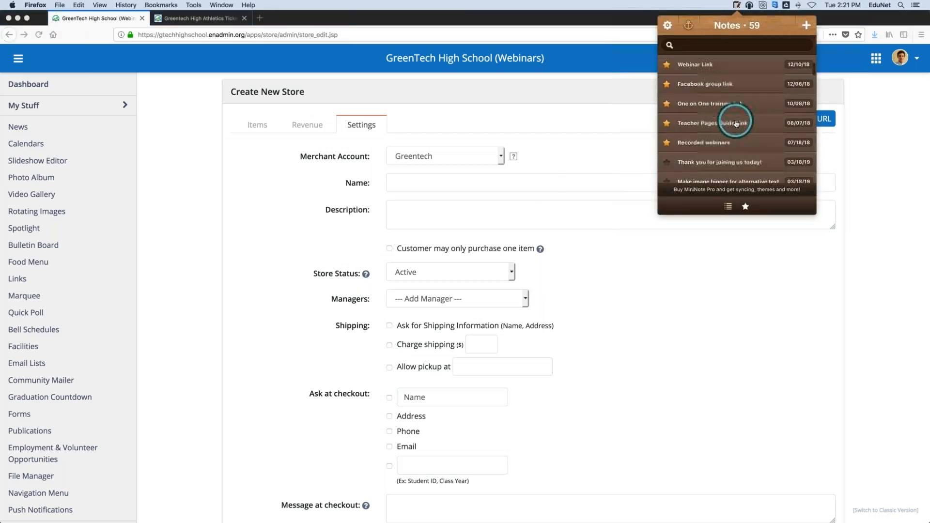
scroll(736, 123, "down", 5)
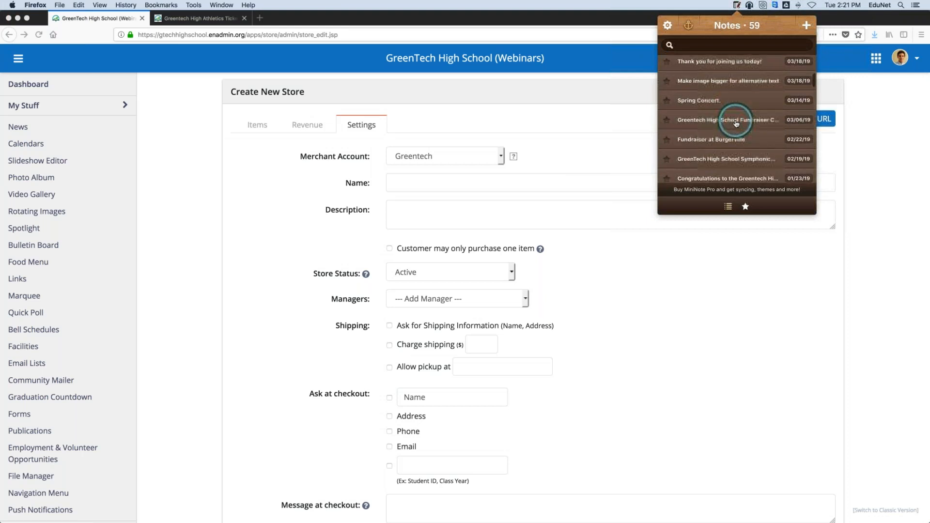
scroll(736, 123, "down", 5)
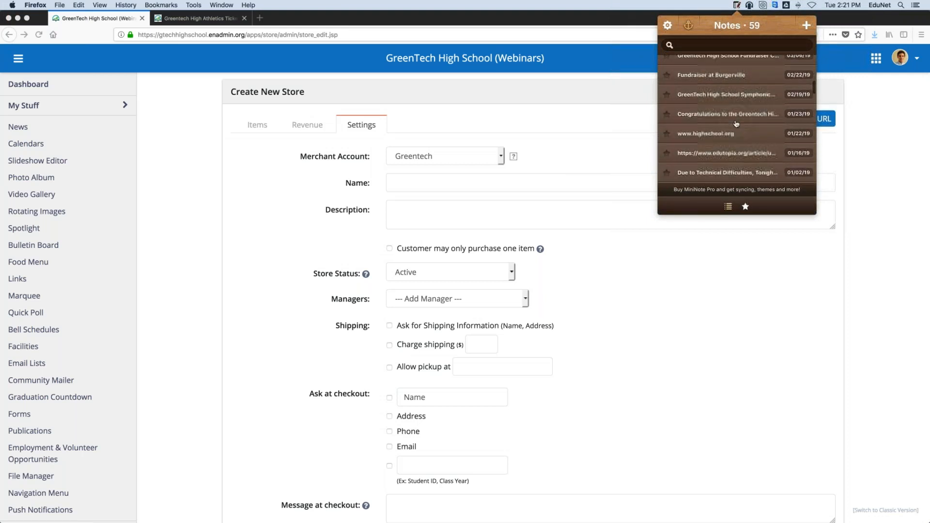
scroll(735, 122, "down", 8)
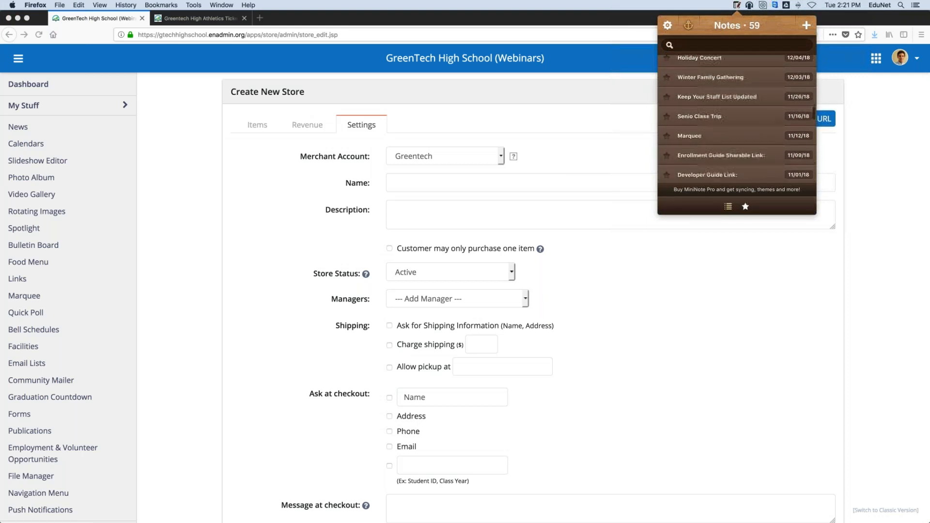
left_click(707, 87)
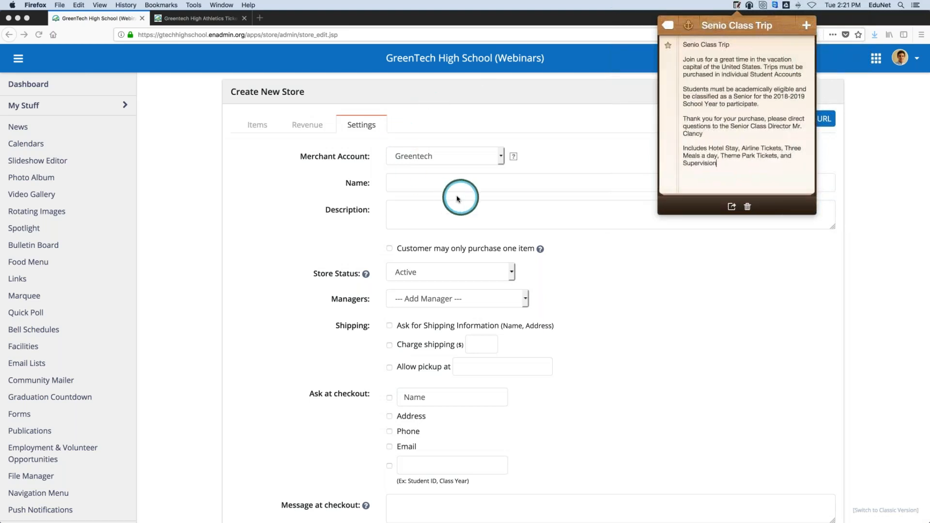
- Name the new store "Senior Class Trip to Orlando 2019"
left_click(427, 183)
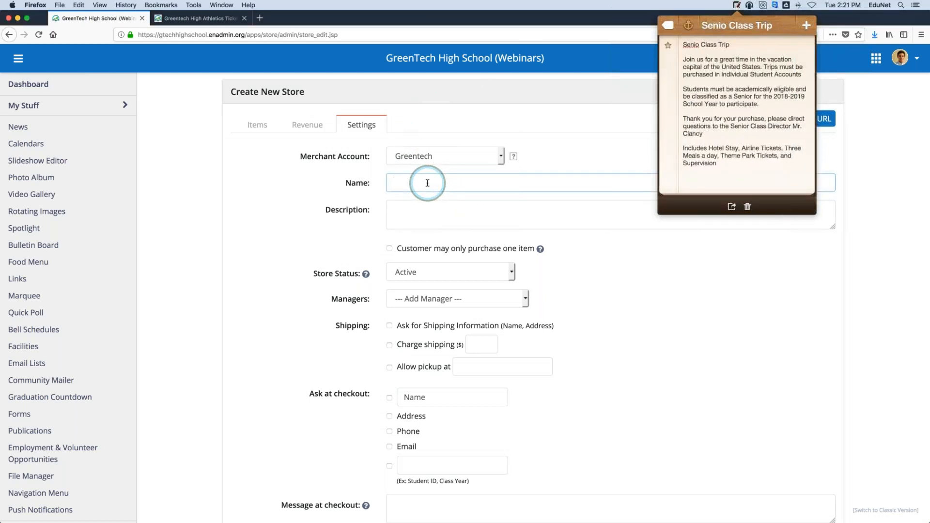
type("Senior")
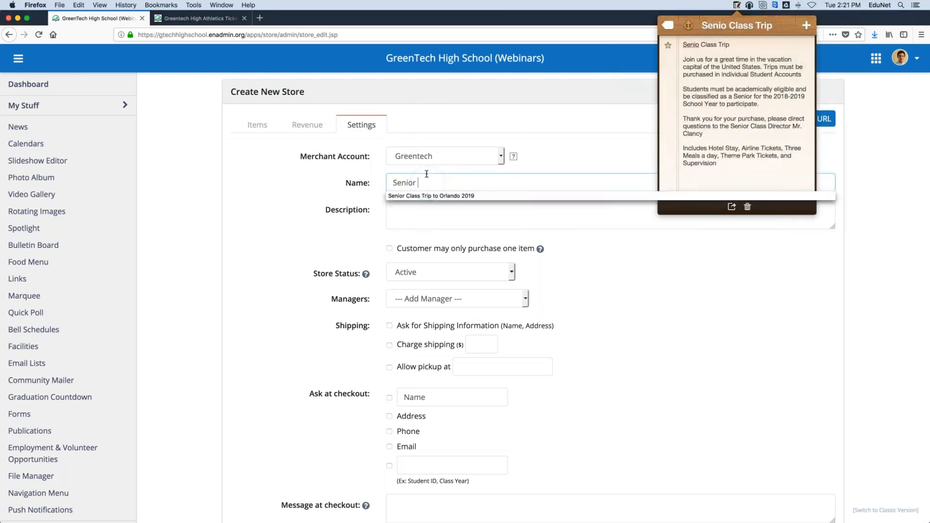
left_click(428, 195)
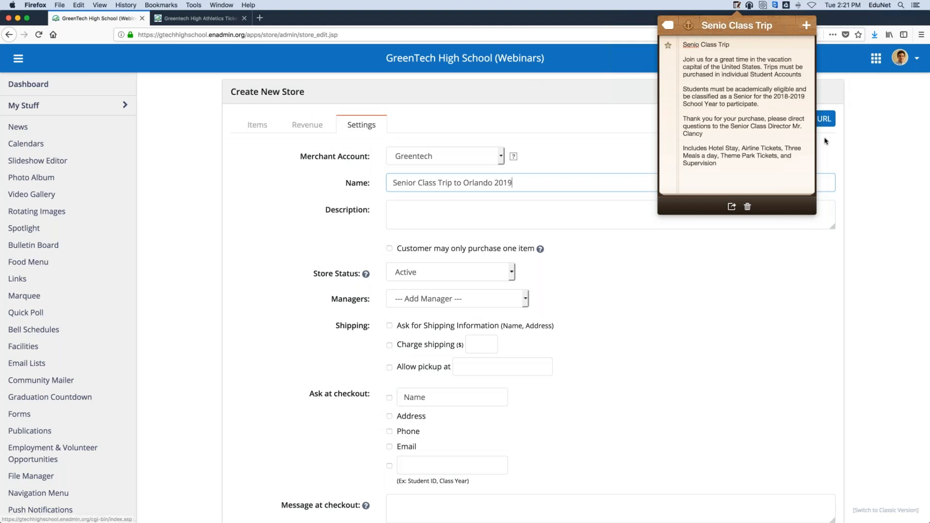
- Copy the note's paragraph starting "Join us for a great time in the vacation capital" into the store description
left_click(794, 63)
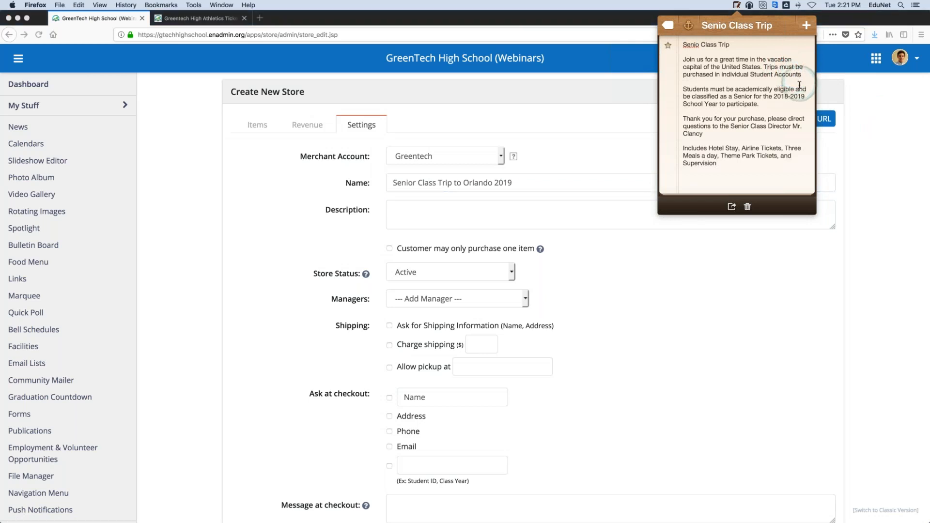
left_click_drag(797, 75, 683, 59)
right_click(701, 62)
left_click(717, 99)
left_click(405, 213)
right_click(405, 212)
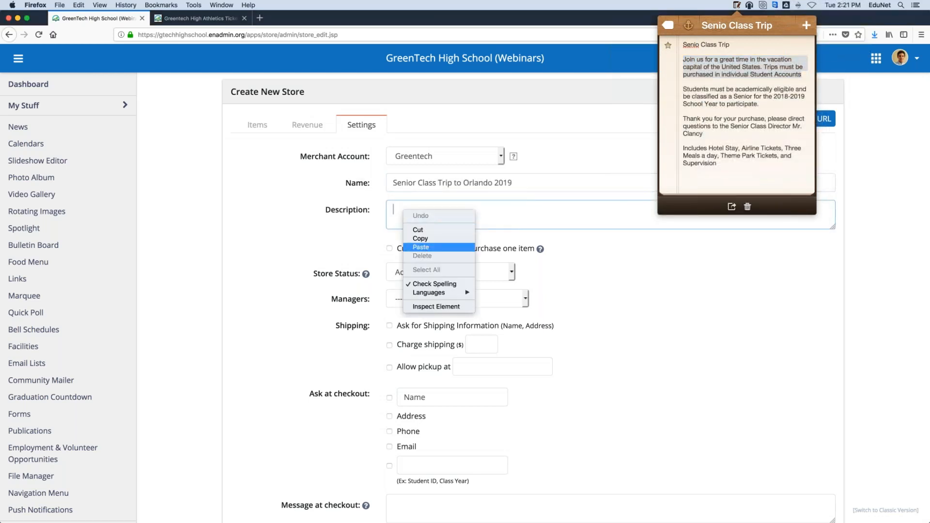
left_click(420, 247)
left_click(345, 226)
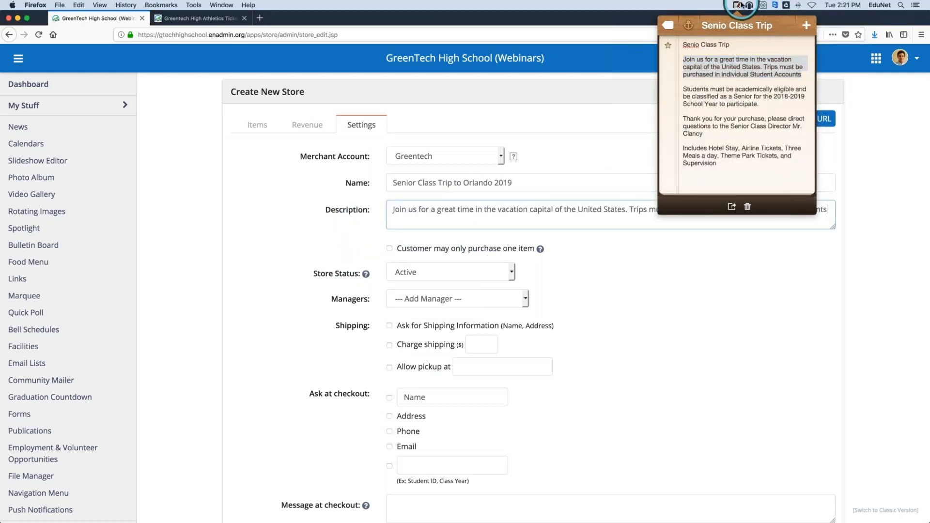
- Limit customers to purchasing only one item and read the help explanation for that option
left_click(389, 249)
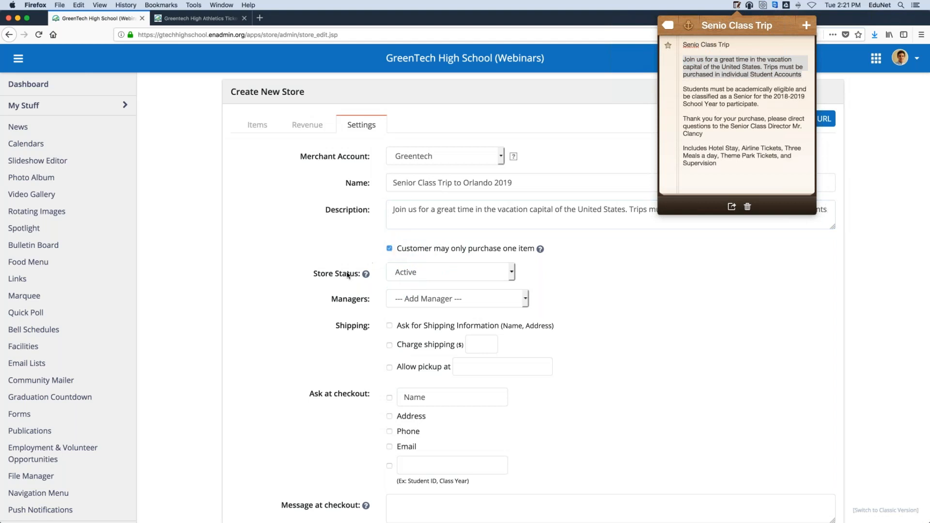
left_click(541, 250)
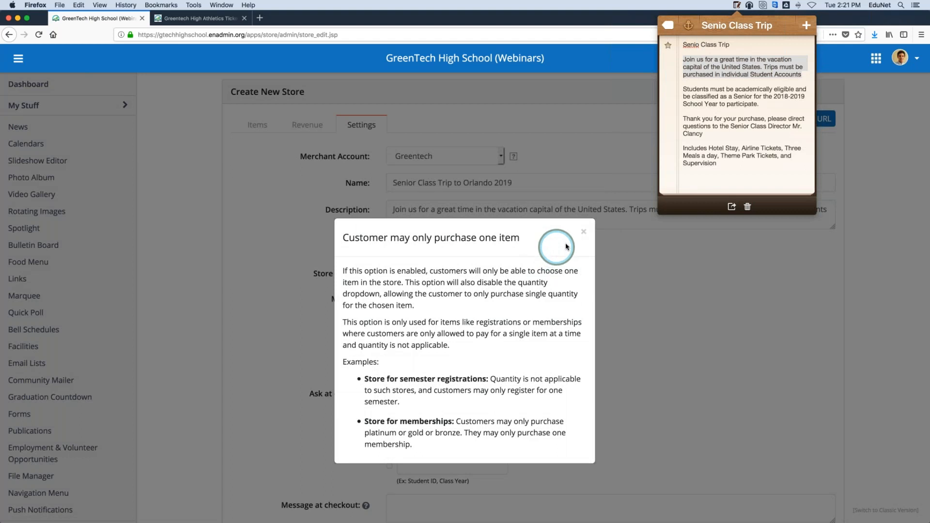
left_click(584, 232)
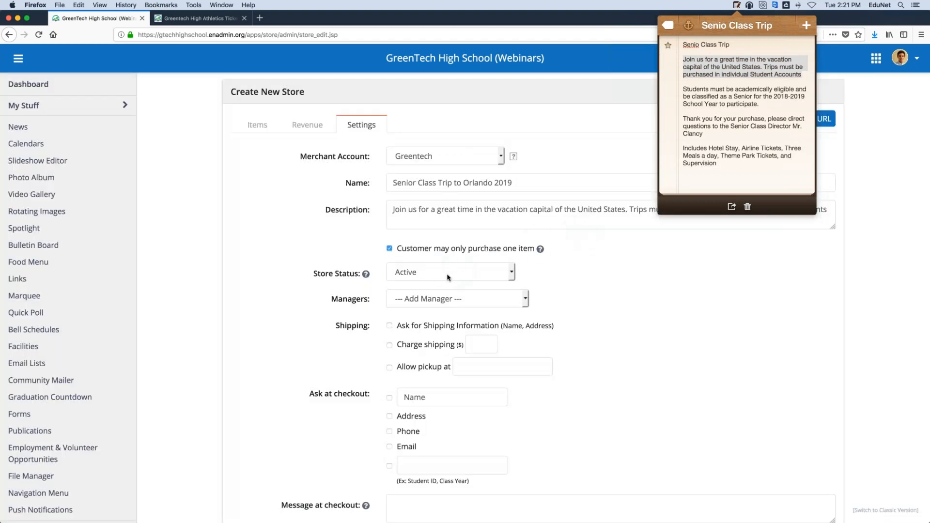
- Assign the class director named in the note as the store's manager
left_click(459, 301)
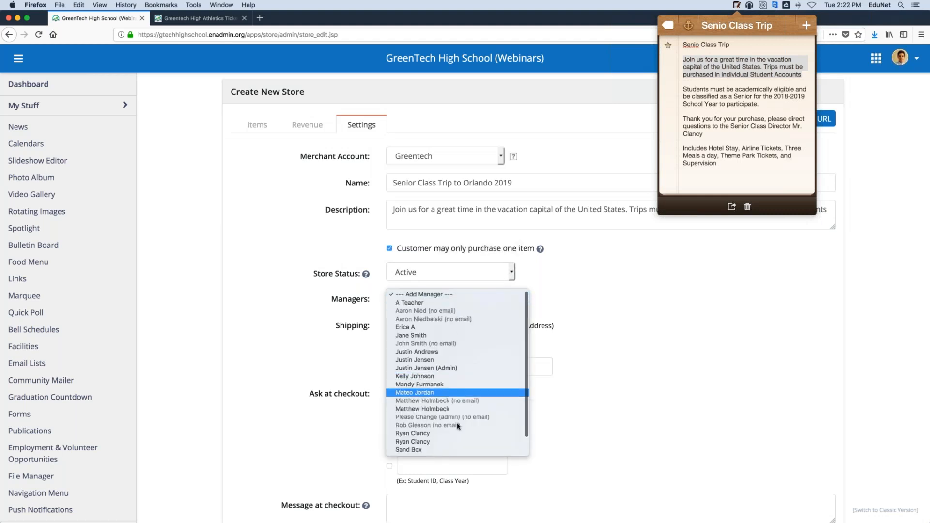
left_click(456, 441)
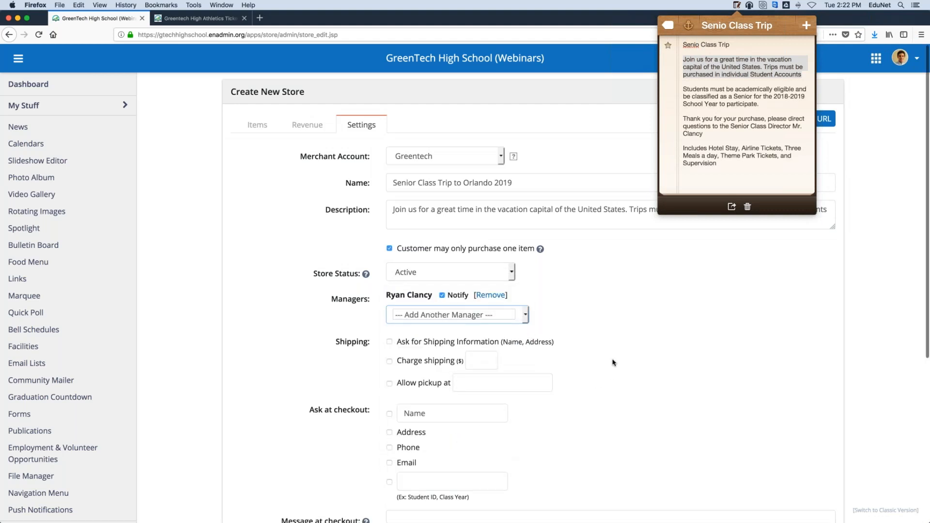
left_click(618, 315)
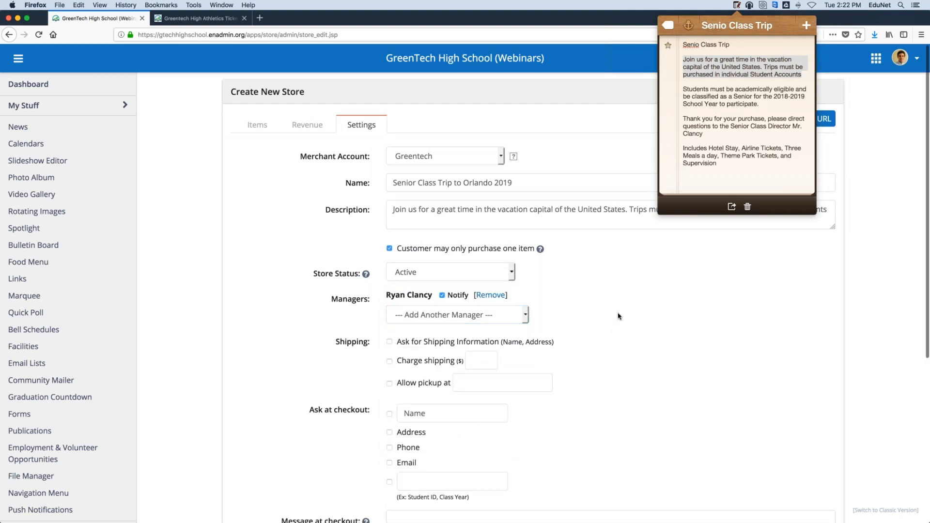
- Ask for shipping information without charging shipping, and allow pickup at "Student Store"
left_click(390, 342)
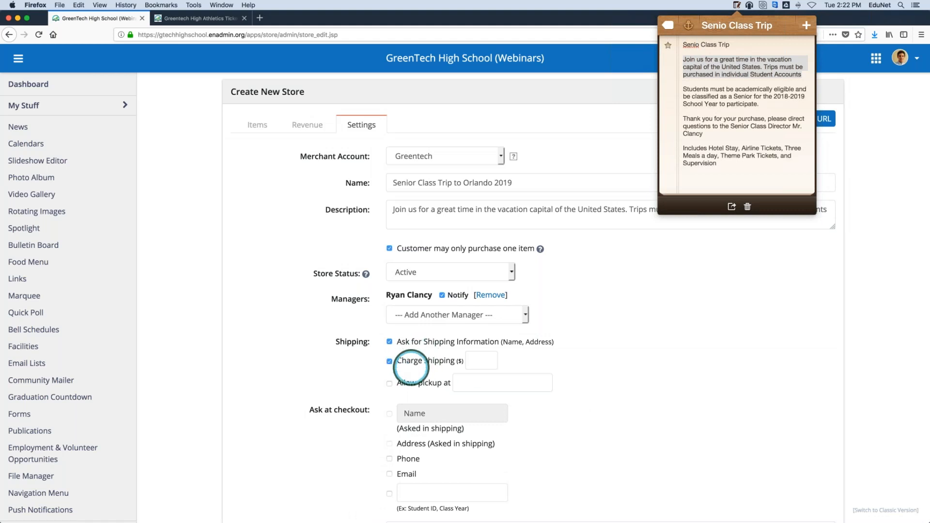
left_click(391, 362)
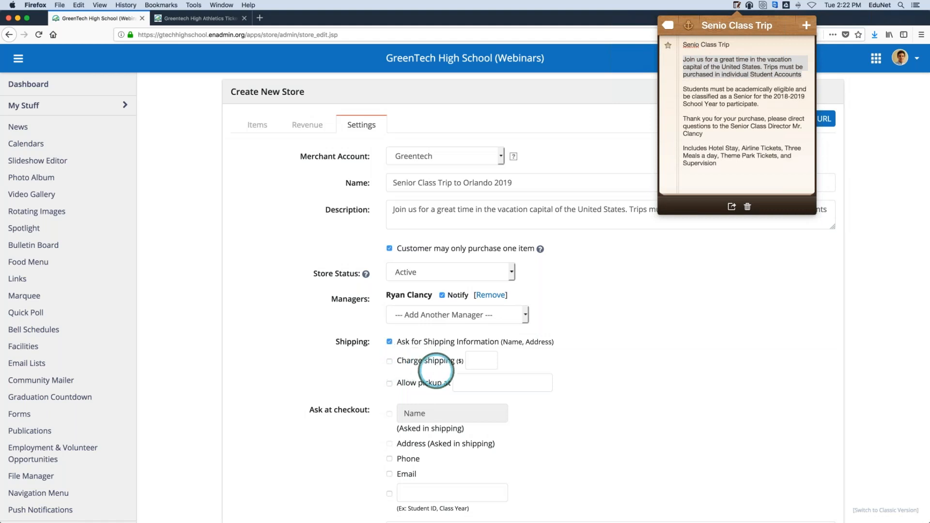
left_click(389, 383)
left_click(504, 382)
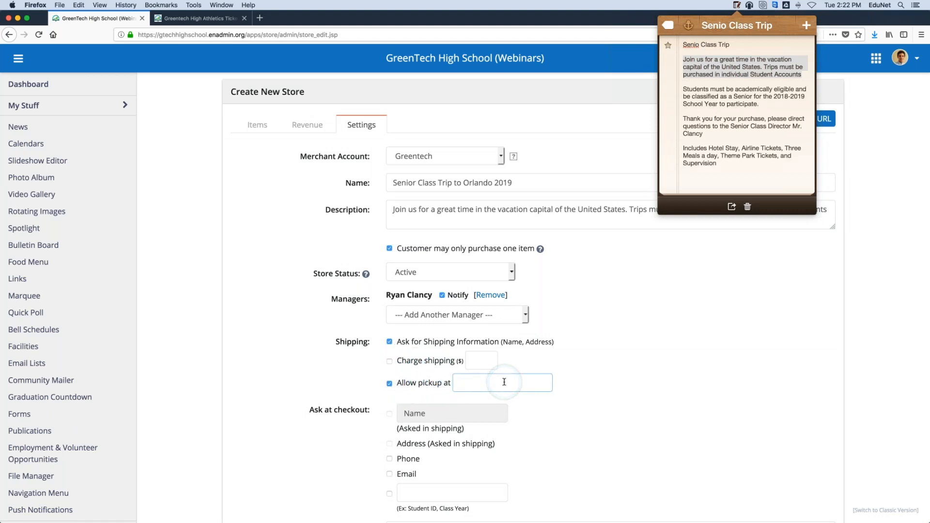
type("Studen")
left_click(504, 396)
- Ask customers for Phone, Email and a custom "Student ID" field at checkout
scroll(589, 376, "down", 5)
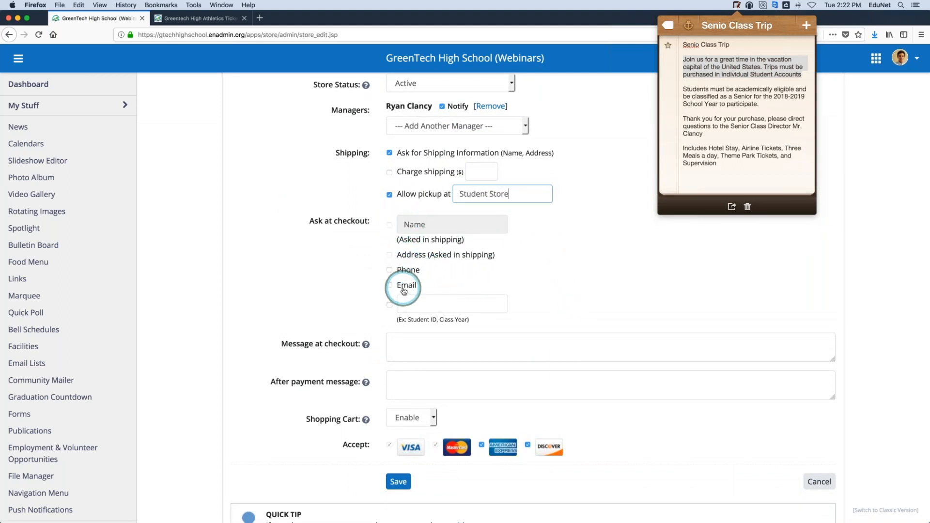
left_click(389, 271)
left_click(389, 285)
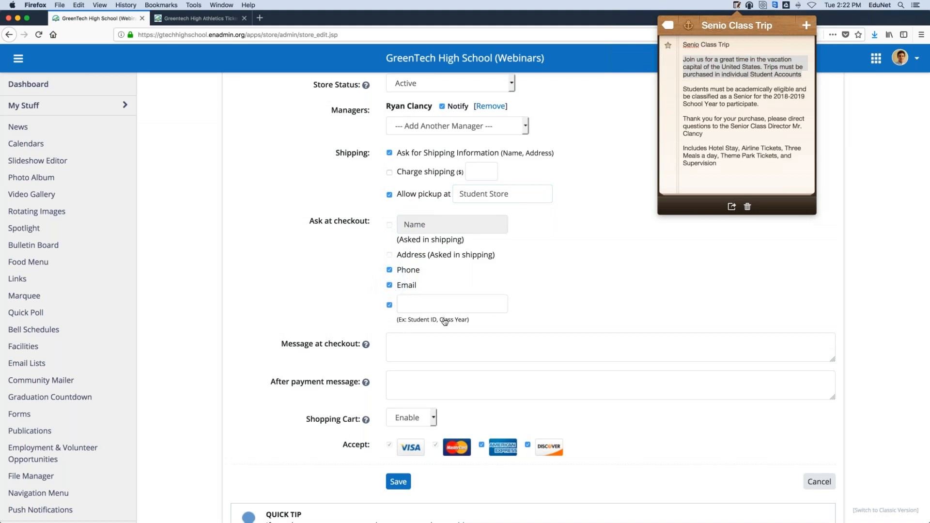
left_click(420, 303)
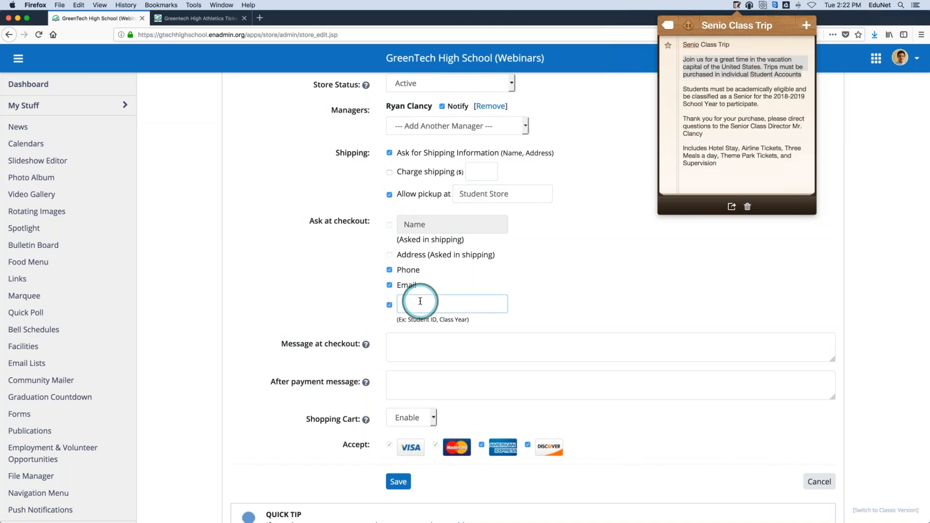
type("Student ID")
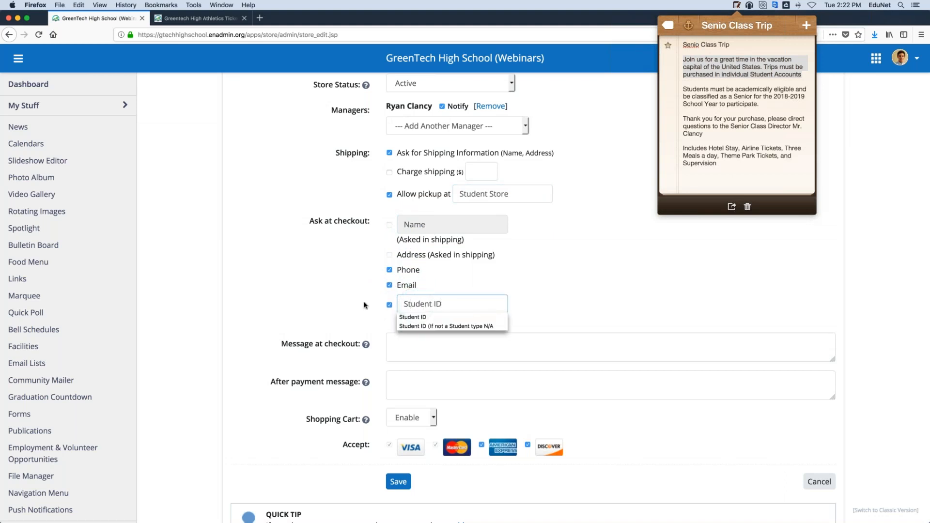
left_click(334, 297)
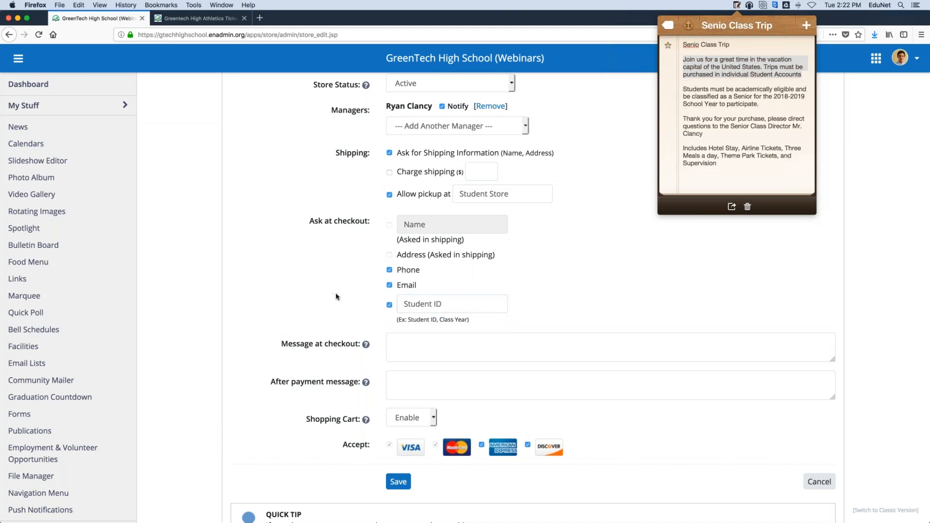
scroll(368, 301, "down", 3)
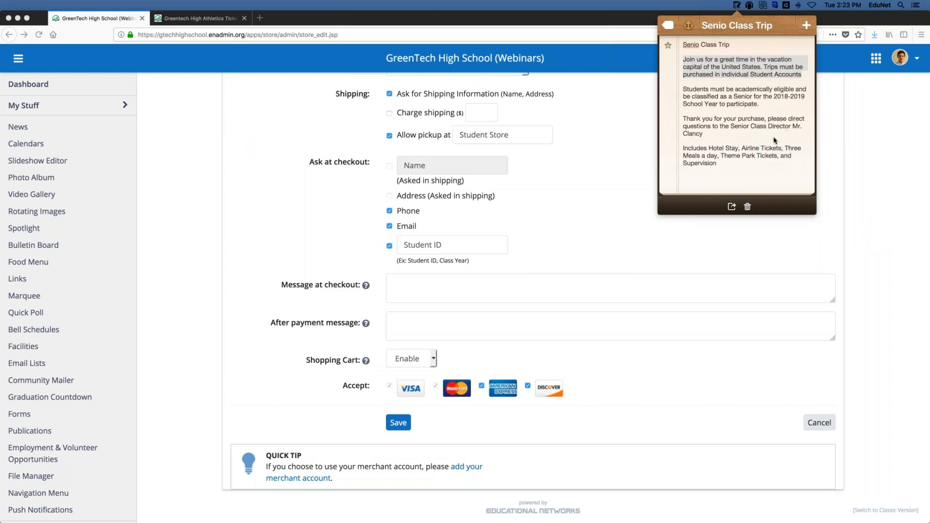
left_click(688, 138)
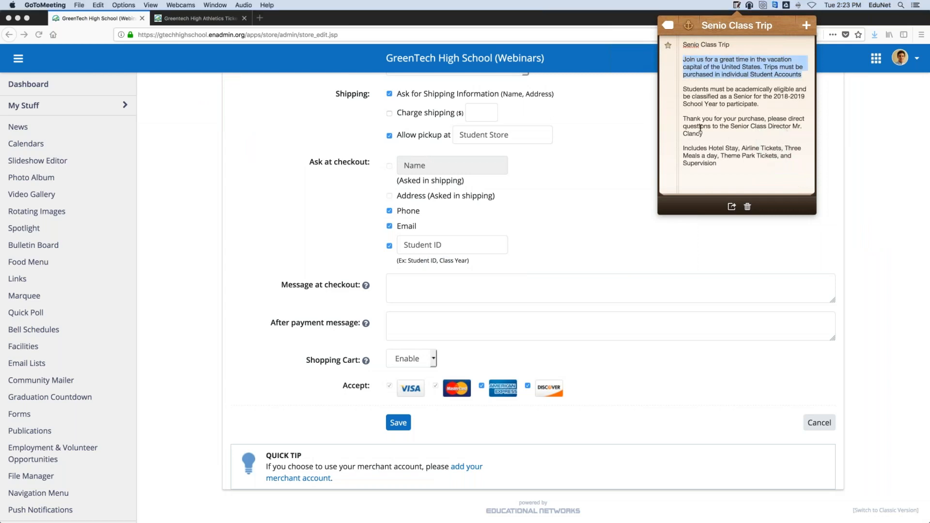
left_click_drag(710, 134, 681, 119)
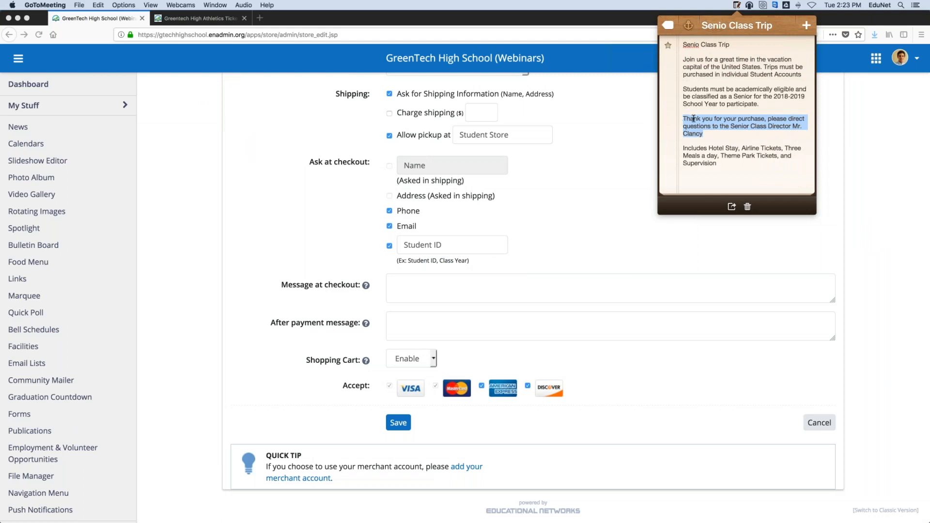
right_click(693, 119)
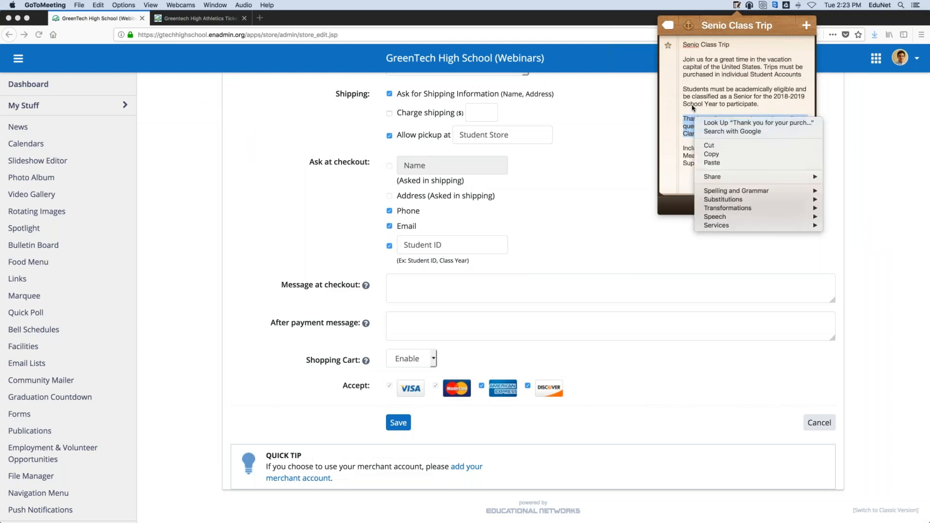
left_click(693, 108)
- Copy the note's paragraph starting "Students must be academically eligible" into the message shown at checkout
left_click_drag(767, 104, 681, 89)
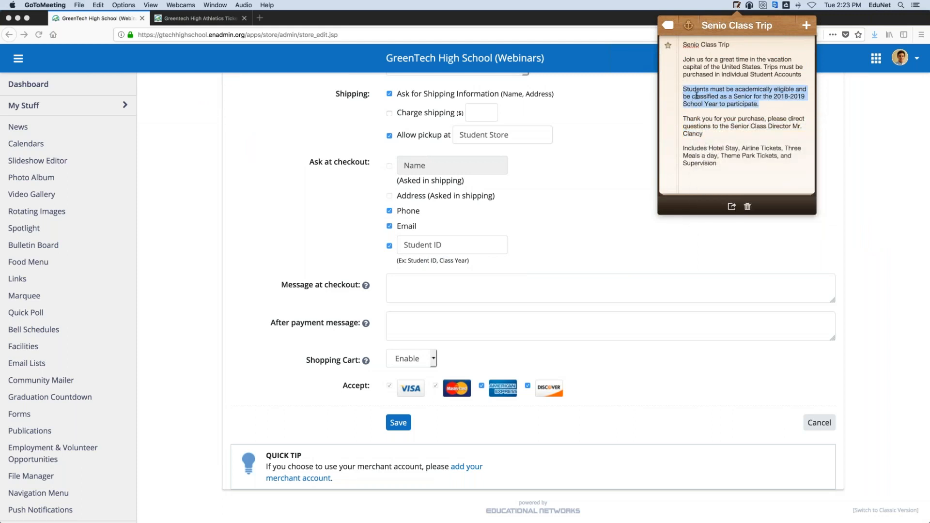
right_click(697, 96)
left_click(795, 130)
left_click(402, 292)
right_click(403, 287)
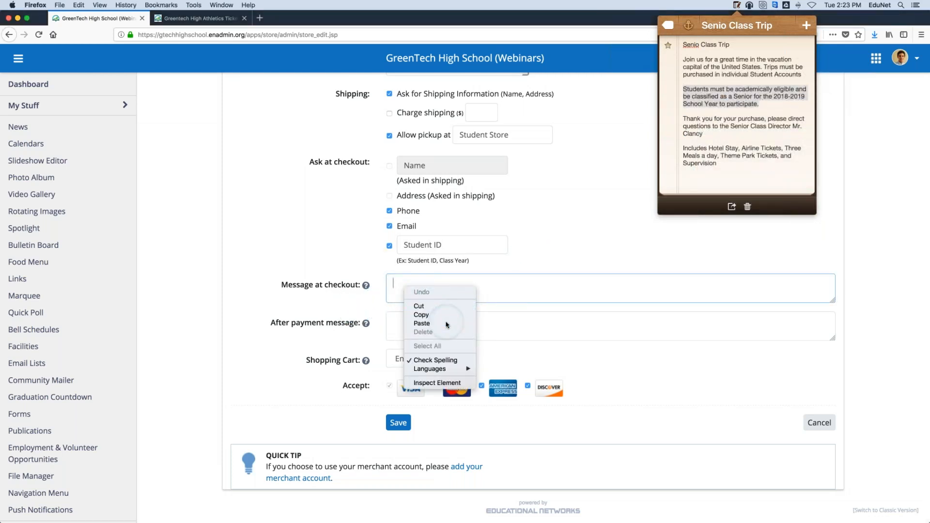
left_click(446, 324)
- Copy the note's paragraph starting "Thank you for your purchase" into the after payment message
left_click(710, 131)
left_click_drag(709, 132, 668, 120)
right_click(692, 123)
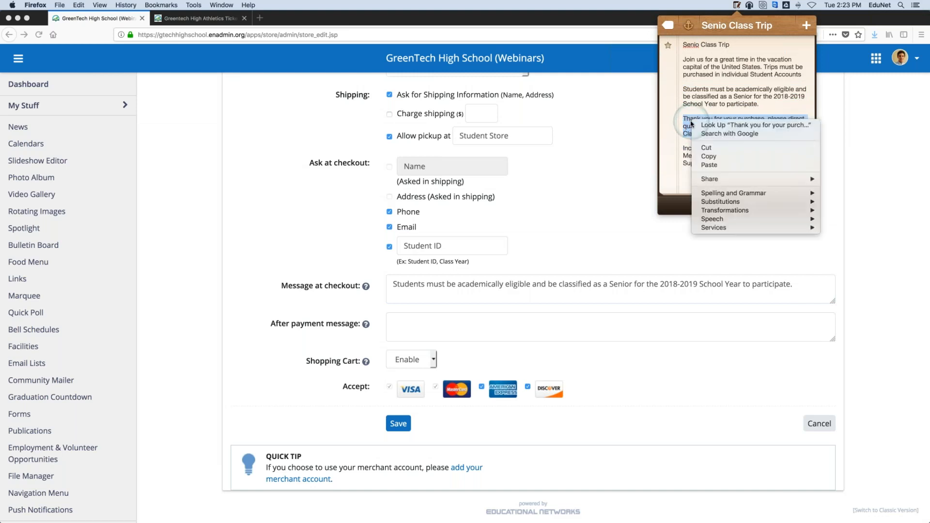
left_click(708, 156)
left_click(396, 325)
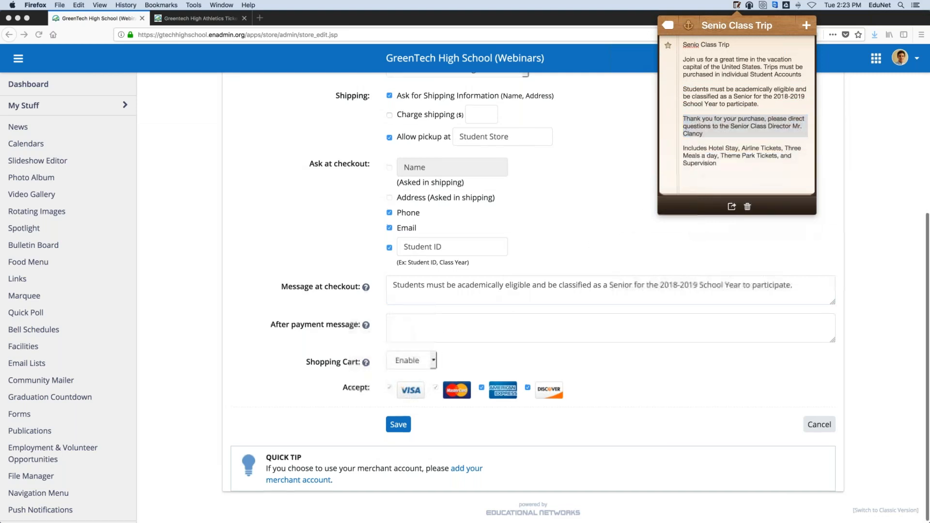
right_click(407, 325)
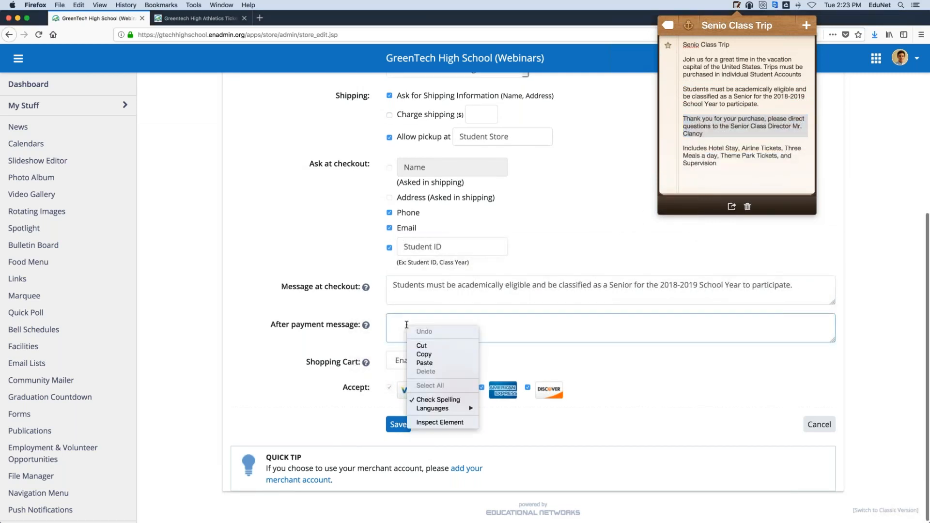
left_click(433, 364)
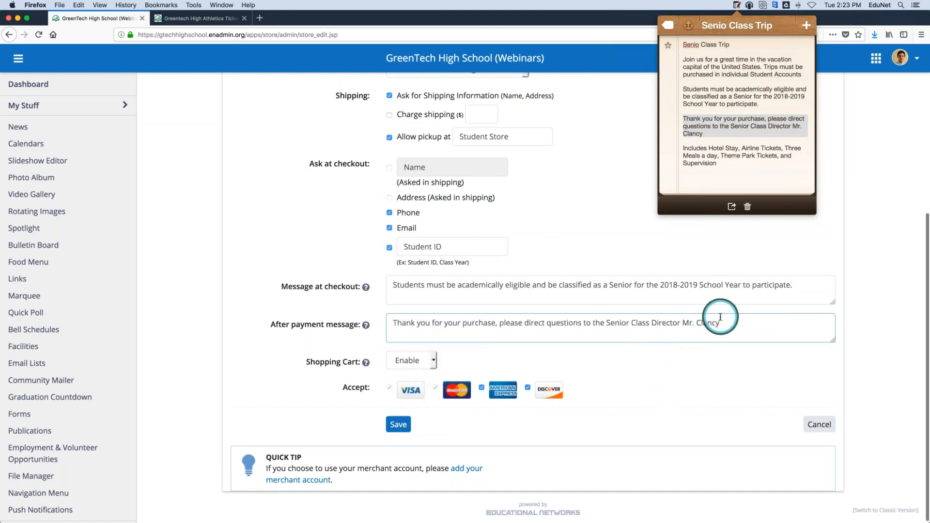
- Save the new store's settings and close the note with the trip texts
scroll(494, 448, "down", 1)
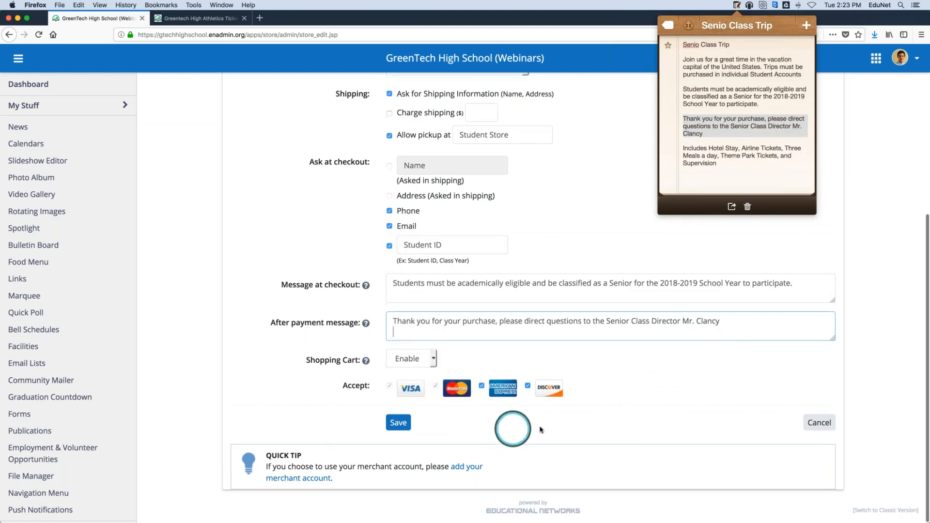
left_click(396, 423)
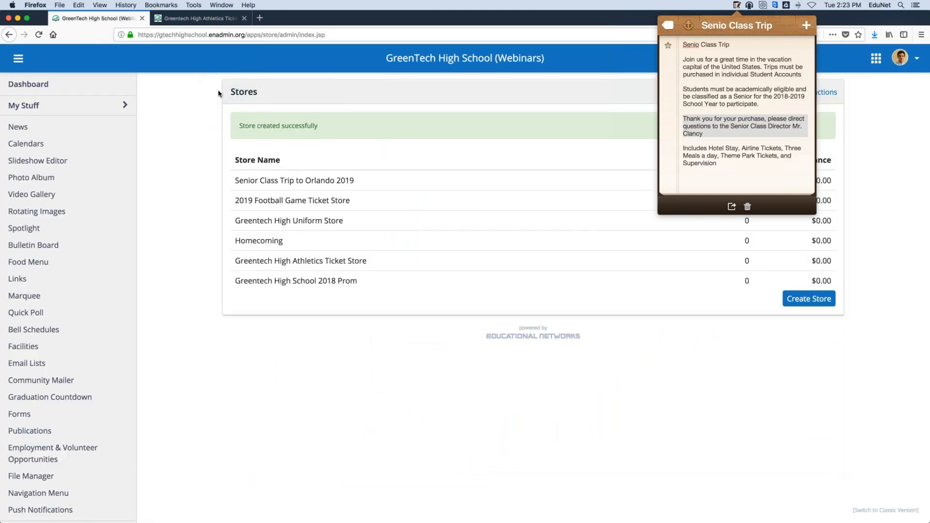
left_click(929, 99)
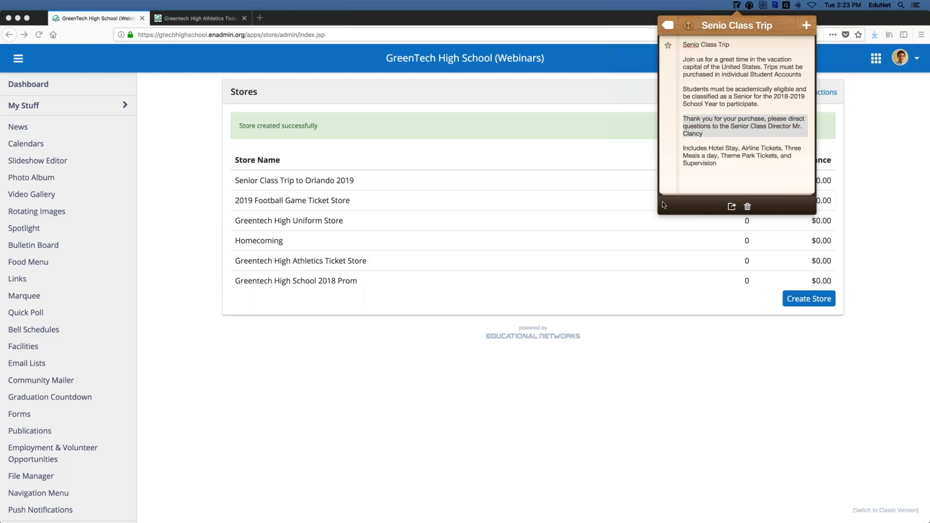
left_click(737, 7)
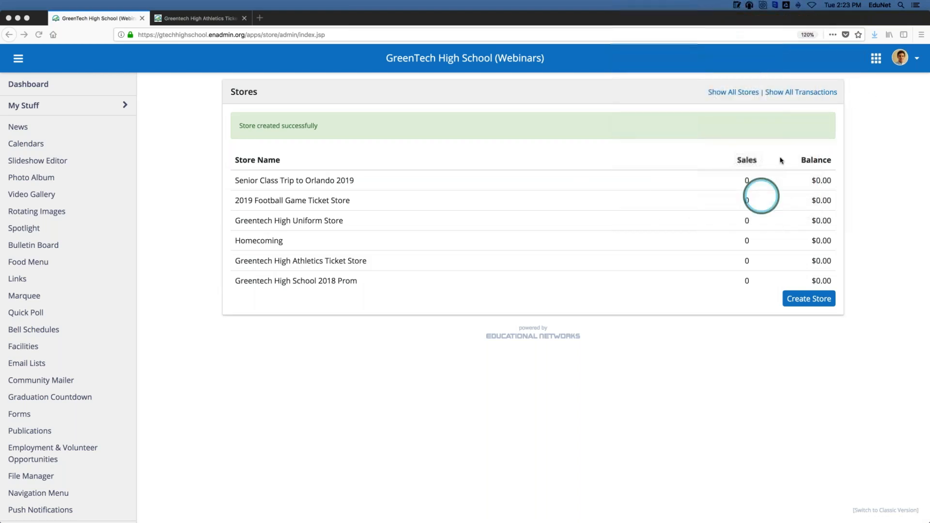
- Add an item named "Senior Class 2019 Trip Fee" to the Senior Class Trip to Orlando 2019 store
left_click(286, 180)
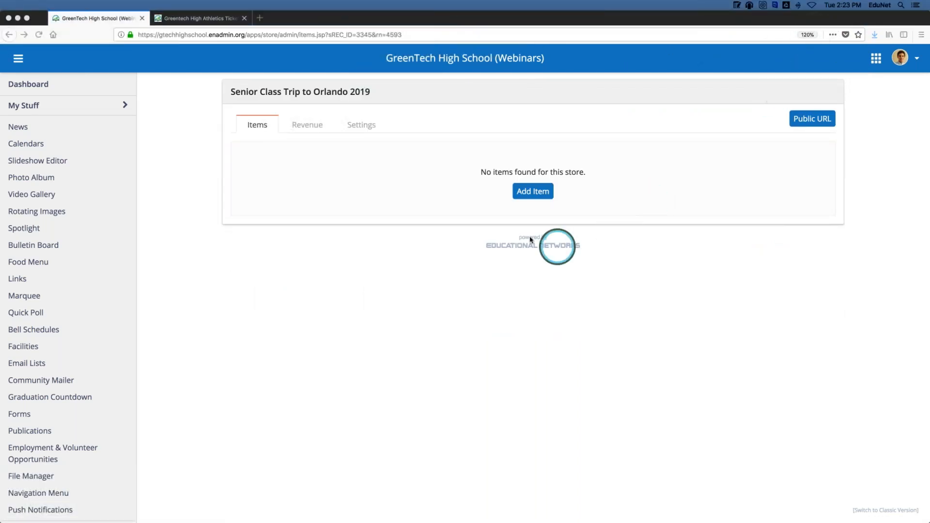
left_click(533, 192)
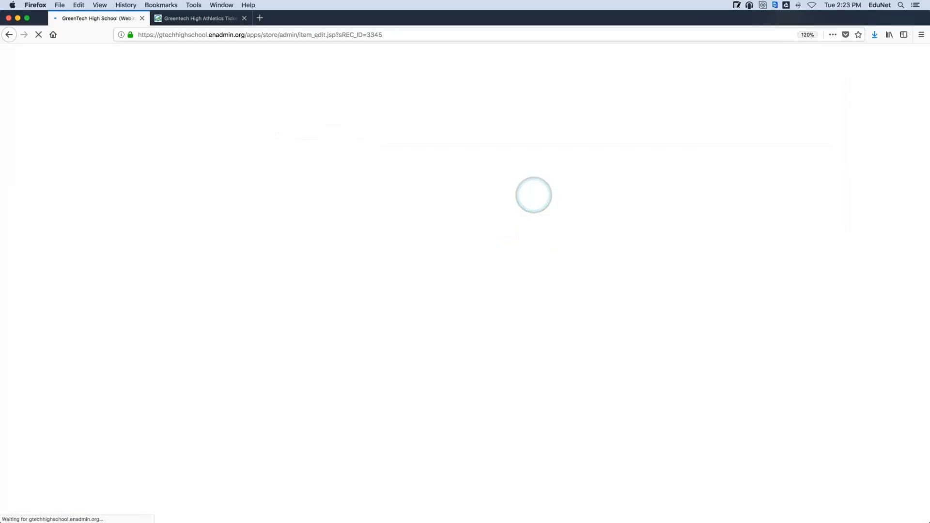
left_click(441, 180)
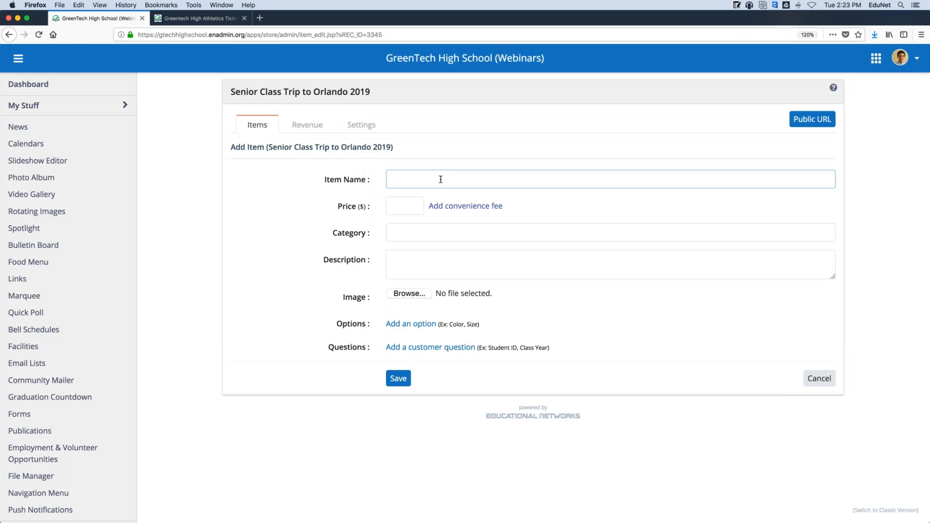
type("Tri")
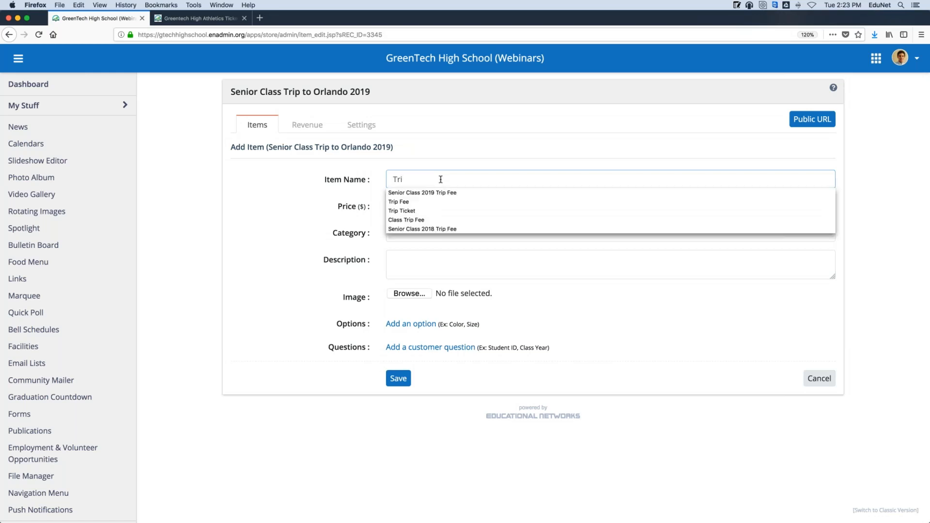
type("p")
left_click(459, 193)
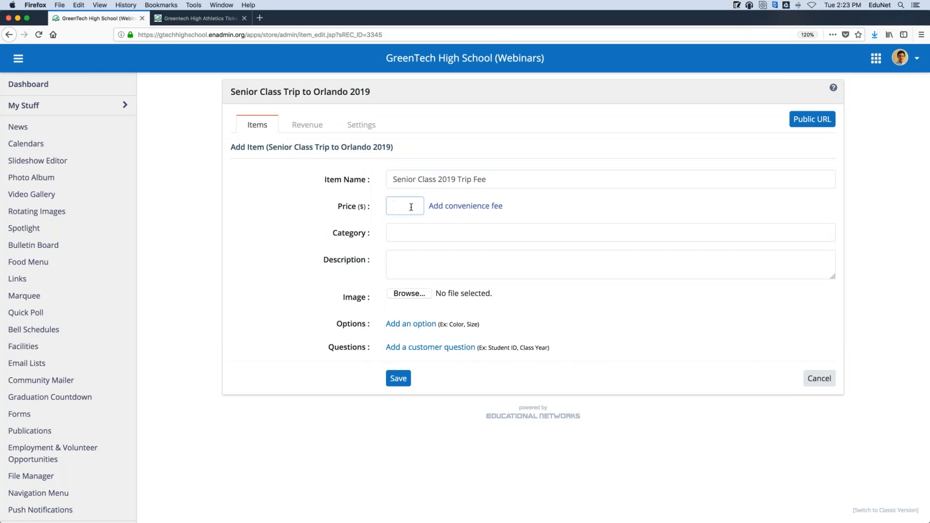
- Set the item's price to 375.00 and its category to "Trip Fee"
type("37")
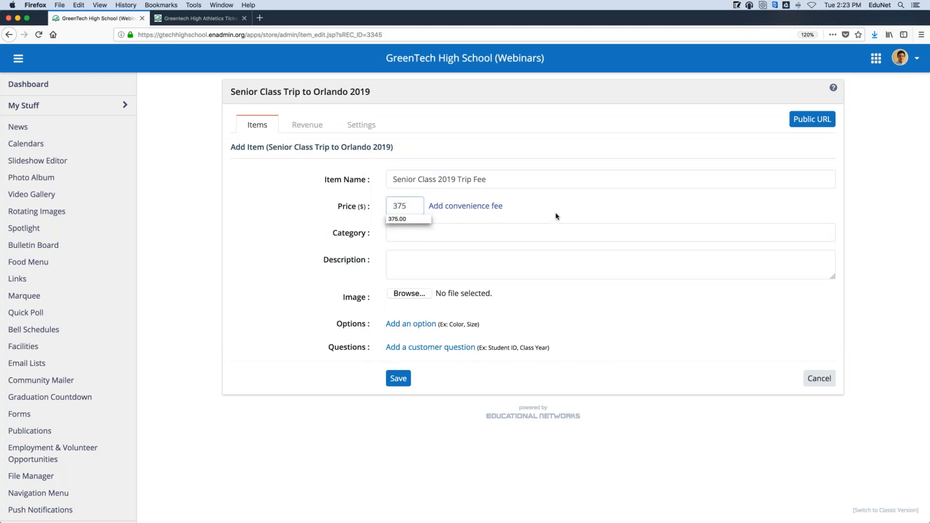
type("5")
left_click(562, 215)
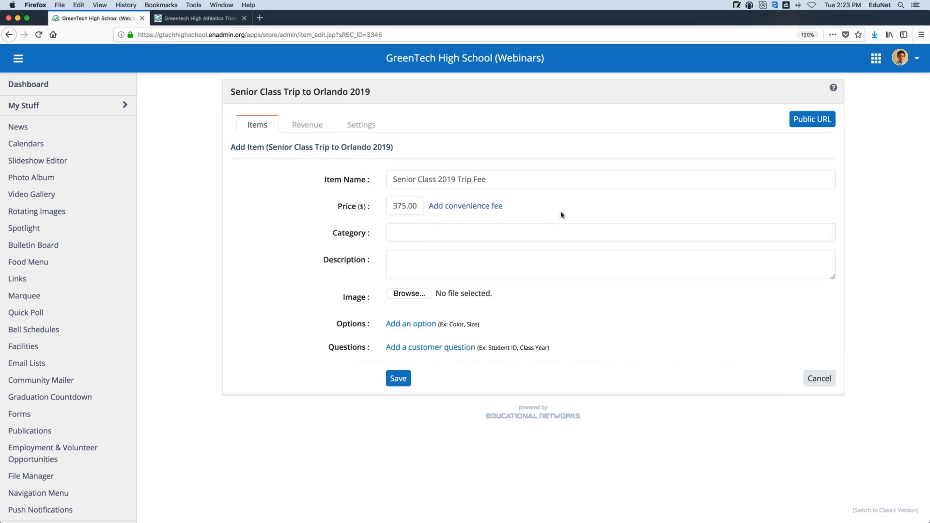
left_click(452, 234)
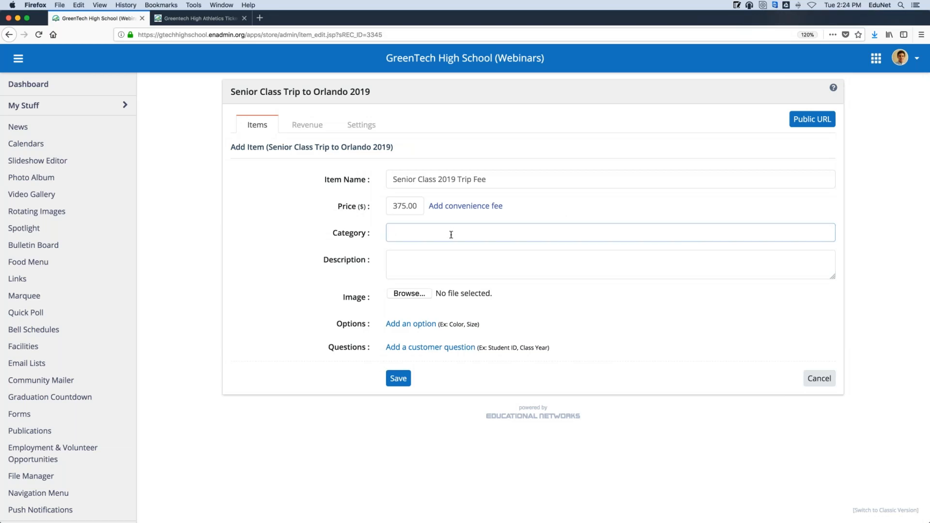
type("Trip")
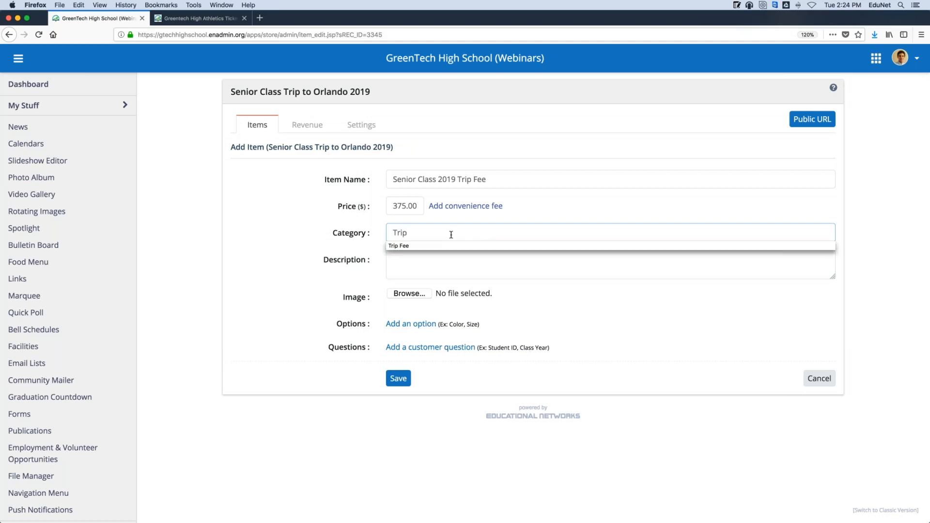
left_click(452, 237)
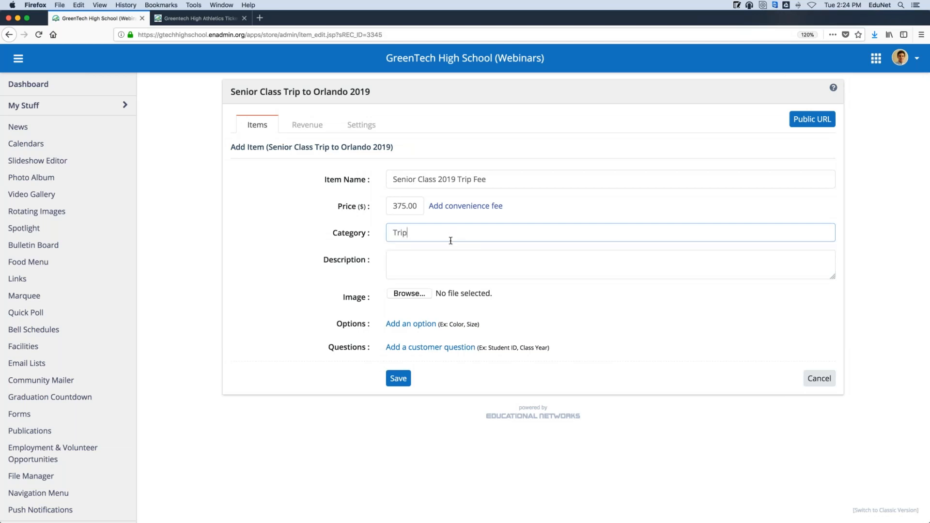
left_click(445, 240)
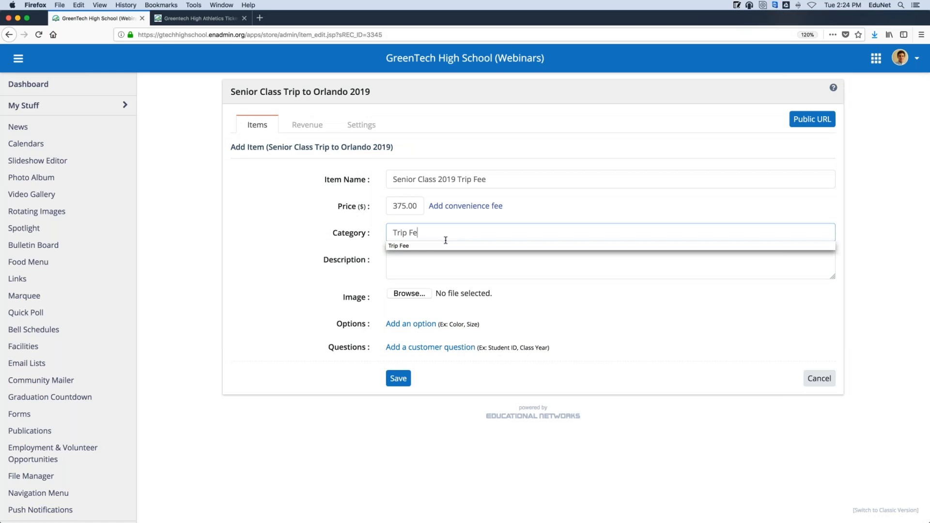
left_click(334, 251)
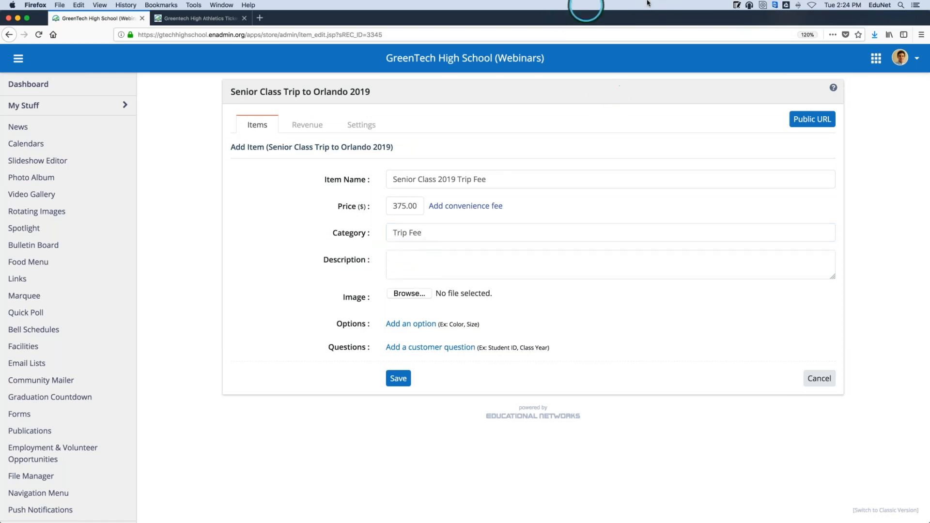
- Copy the note's paragraph starting "Includes Hotel Stay" into the item's description, without a blank line above it
left_click(742, 5)
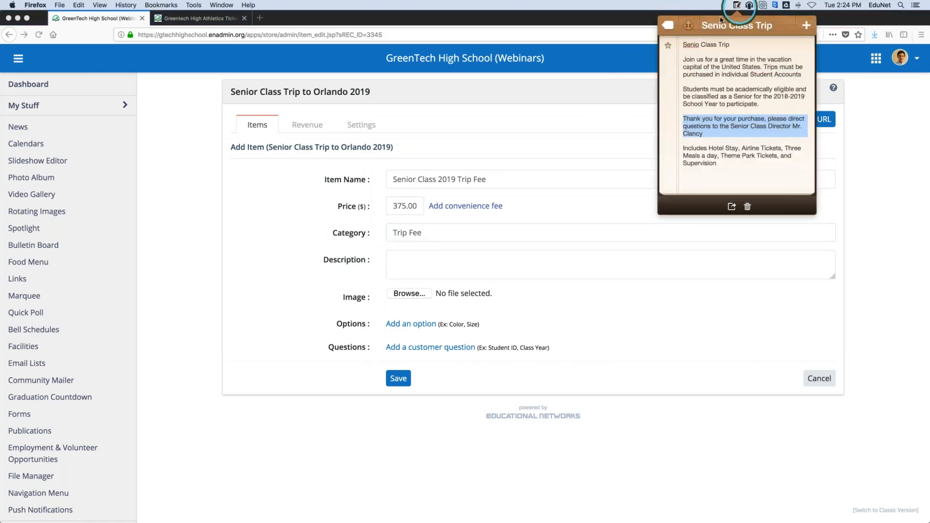
left_click(717, 154)
left_click_drag(734, 175, 675, 144)
right_click(700, 149)
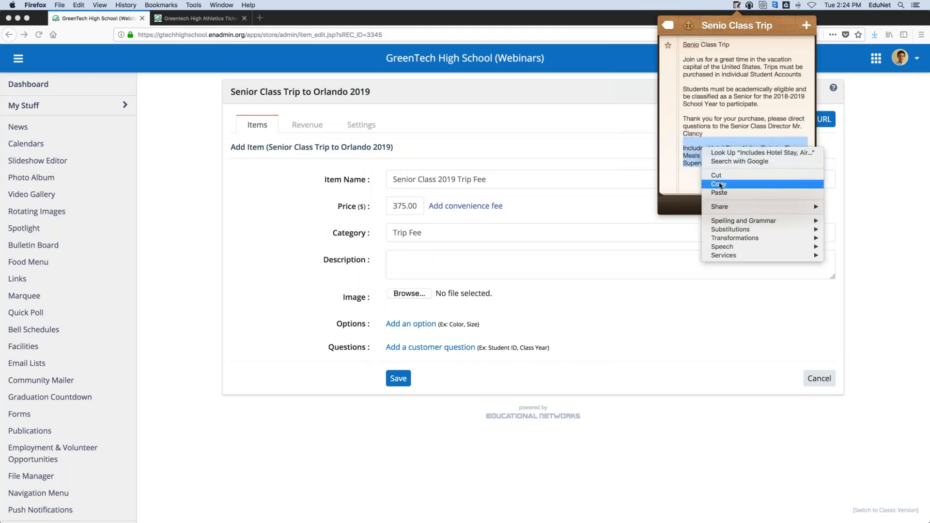
left_click(721, 186)
left_click(396, 258)
right_click(396, 258)
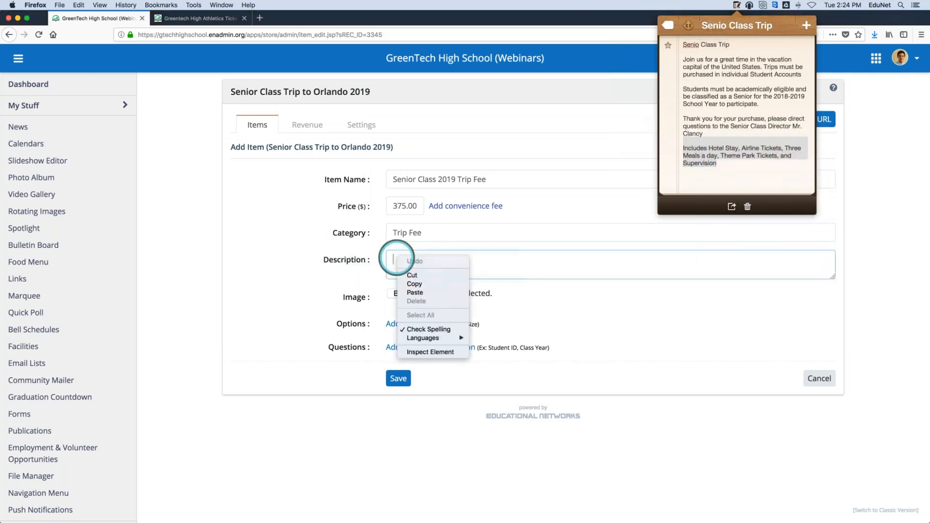
left_click(428, 292)
left_click(392, 268)
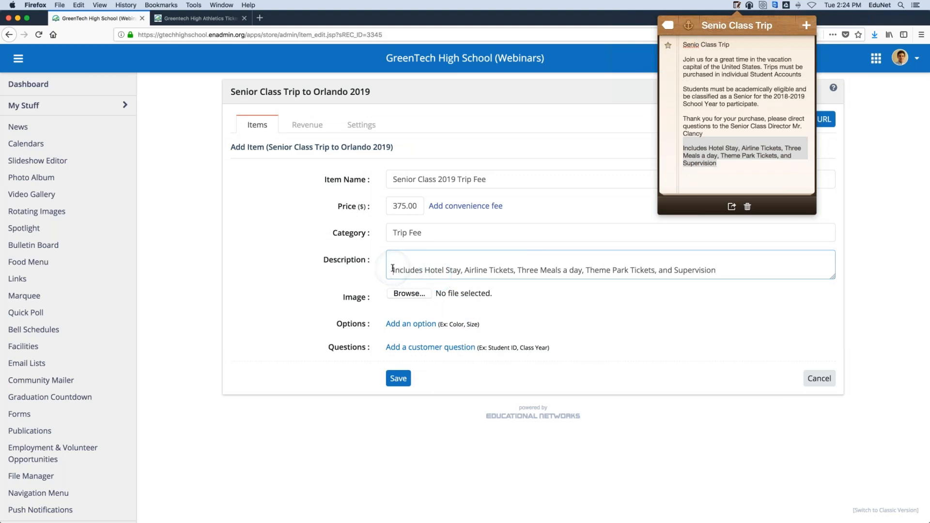
key("BackSpace")
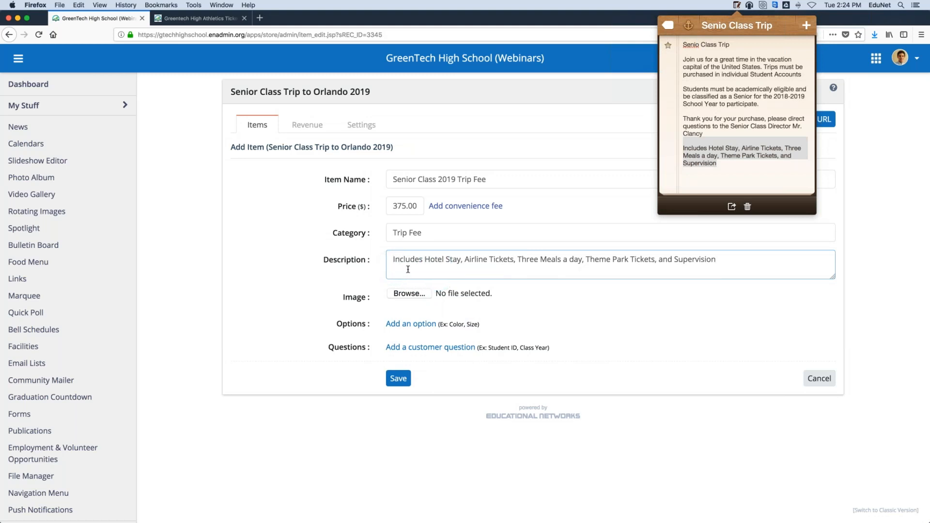
left_click(554, 189)
left_click(540, 264)
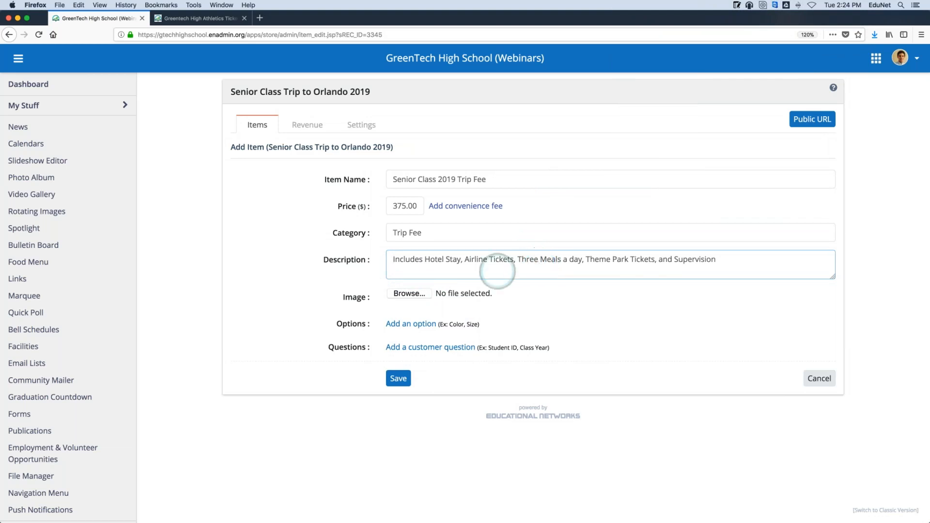
- Add the image graduation-cap-3430714_1920.jpg from the Photos for Presentations folder to the item and save the item
left_click(411, 294)
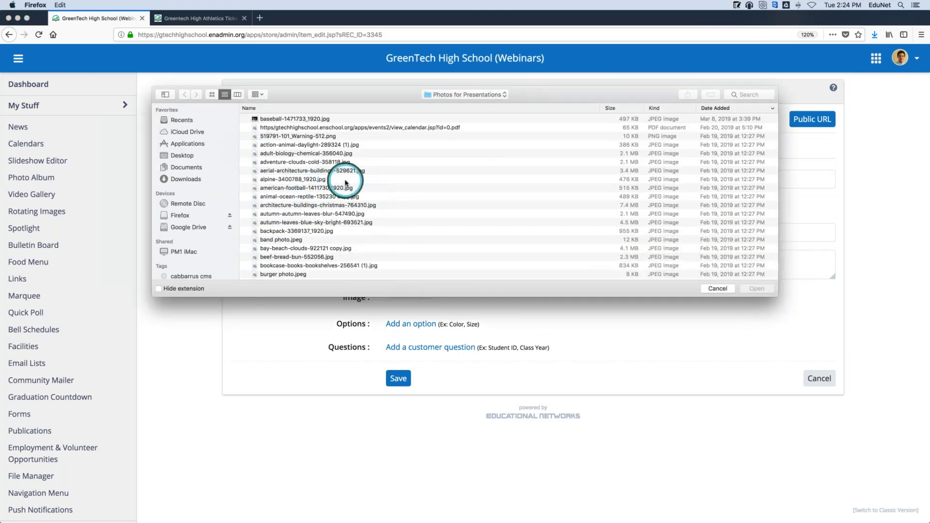
scroll(343, 177, "down", 5)
scroll(345, 183, "down", 6)
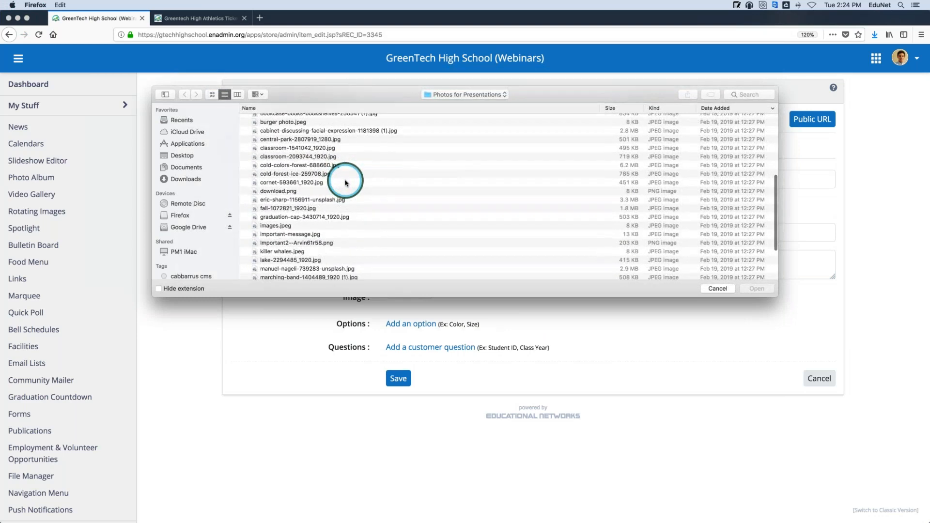
scroll(345, 183, "down", 1)
scroll(346, 183, "up", 3)
scroll(297, 209, "up", 3)
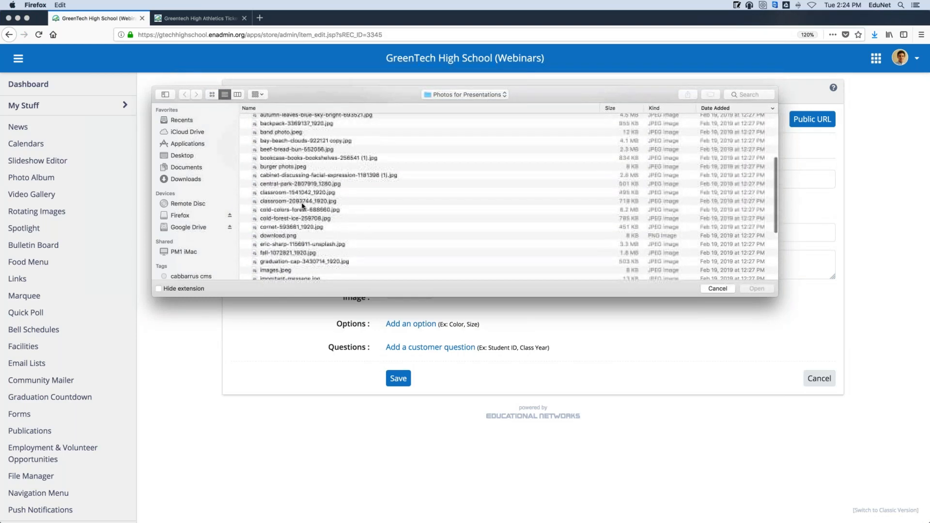
left_click(313, 226)
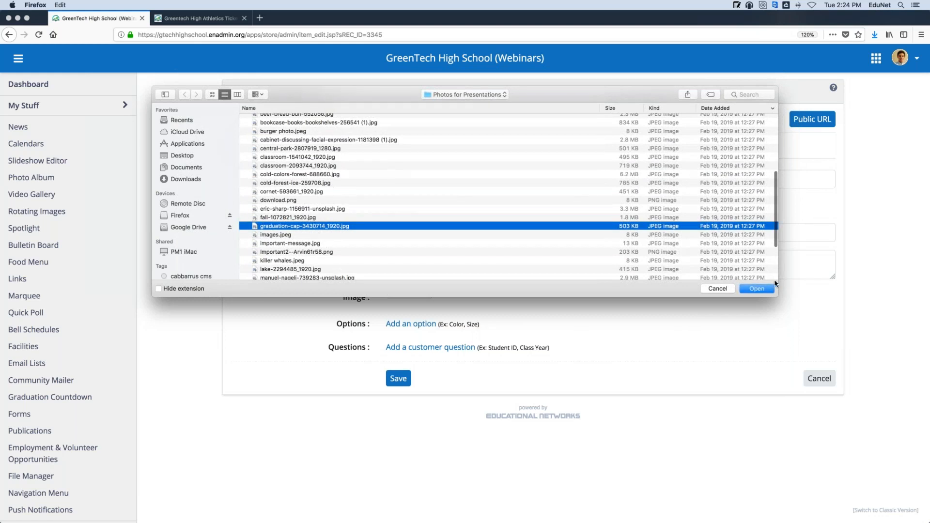
left_click(758, 288)
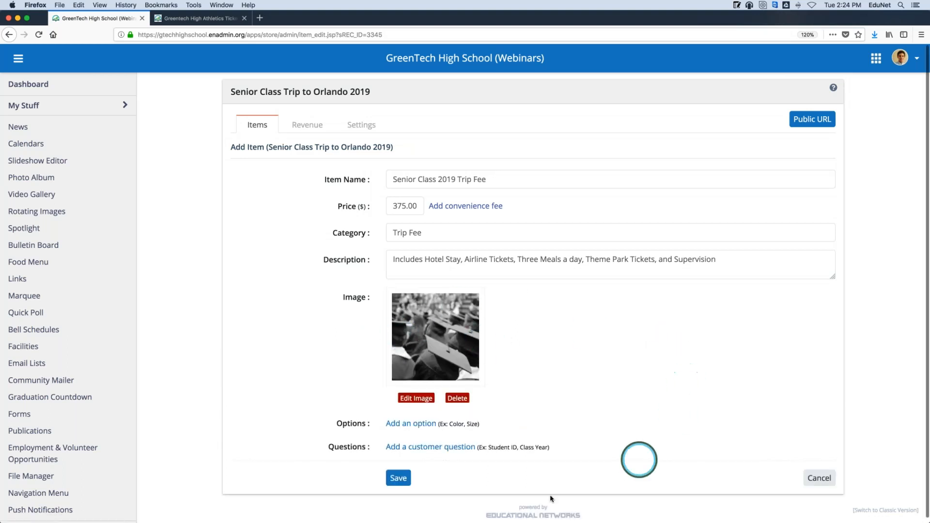
left_click(405, 480)
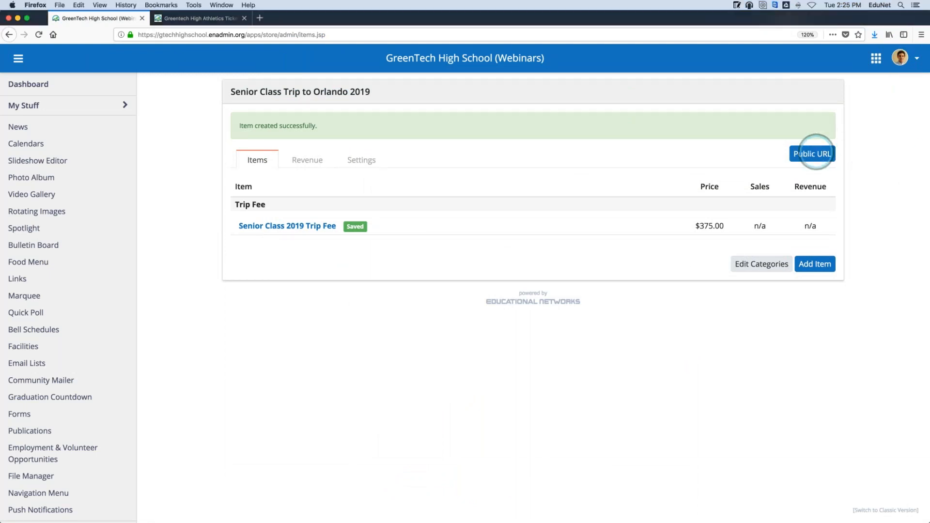
- View the store's public page and examine the item listing, checkout message, and delivery and billing fields
left_click(814, 153)
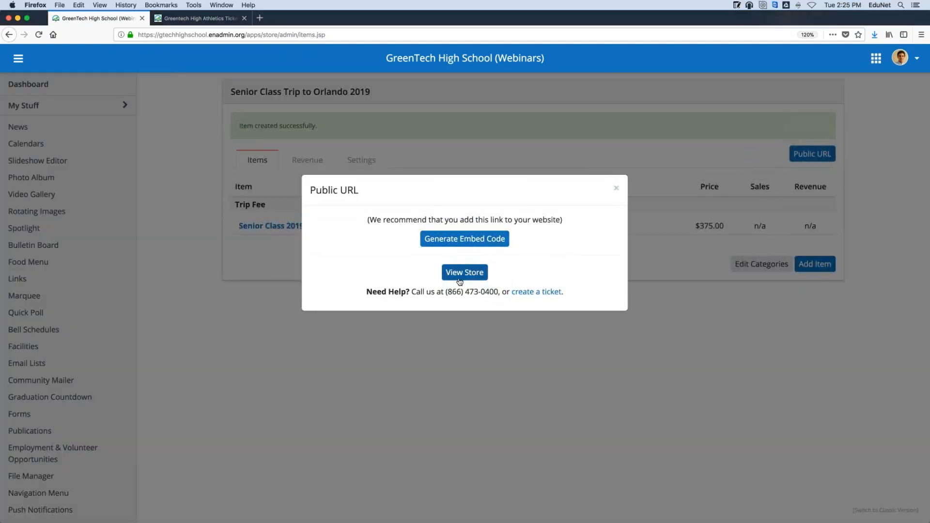
left_click(459, 274)
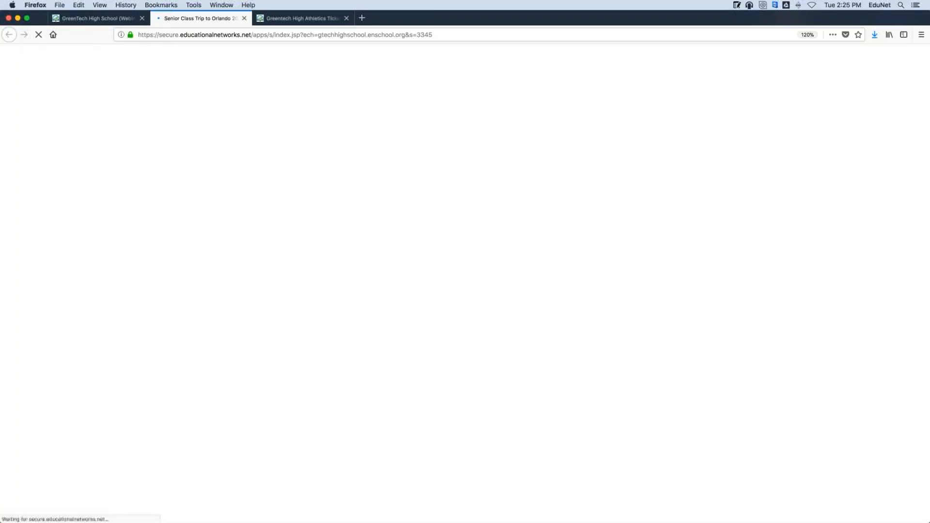
scroll(538, 265, "down", 3)
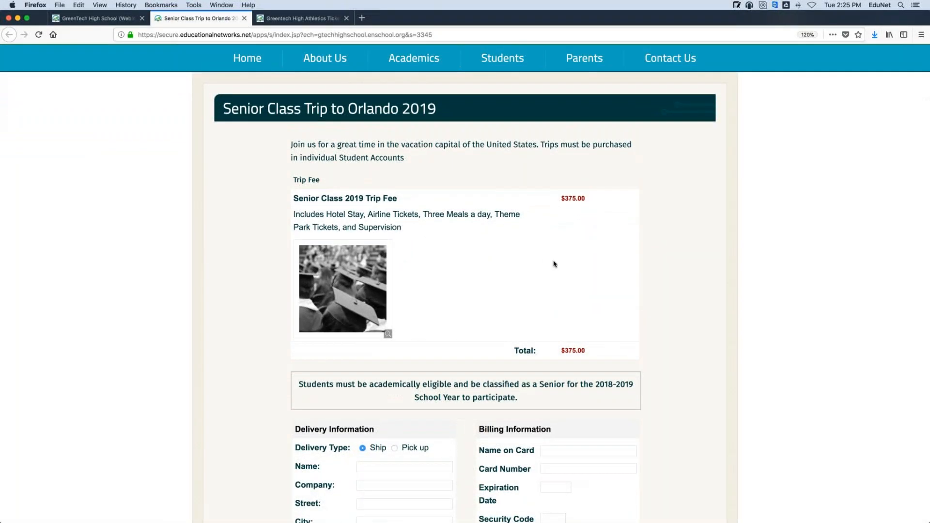
scroll(440, 184, "up", 1)
scroll(432, 176, "up", 1)
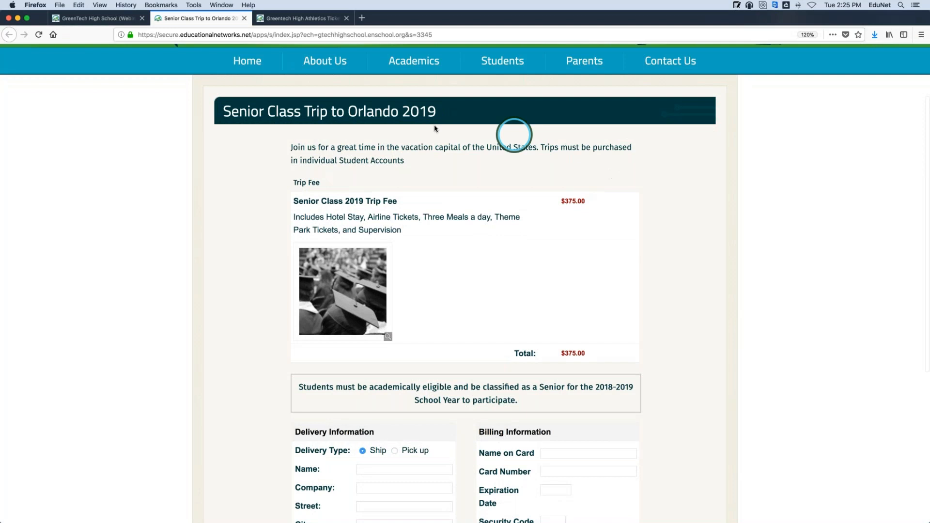
scroll(395, 181, "down", 2)
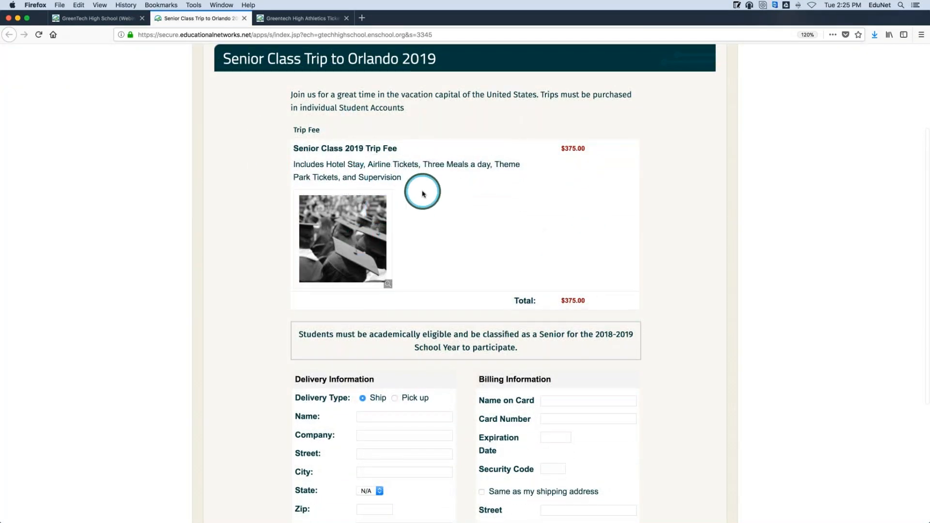
scroll(423, 193, "down", 1)
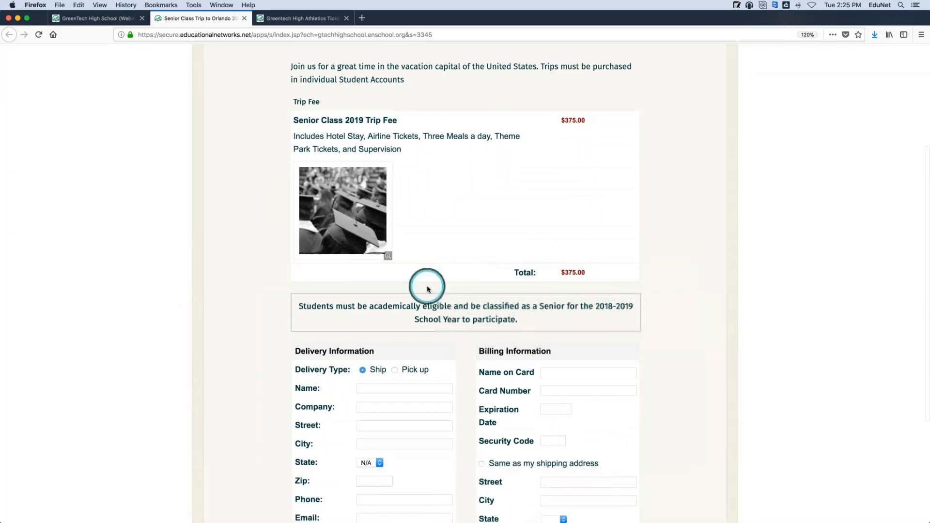
scroll(426, 285, "down", 6)
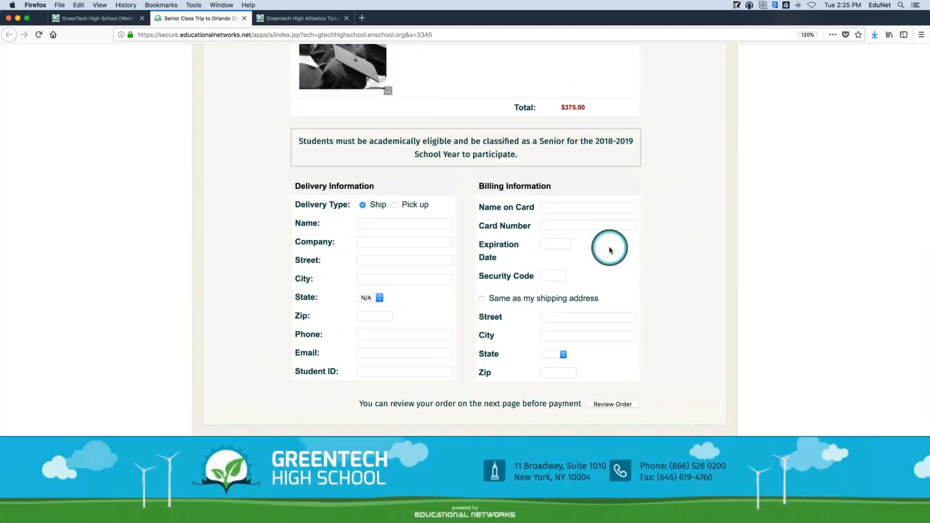
- Switch to the Keynote presentation "How to Build Stores for Special Events" and play it from the "Let's Review" slide, revealing the first bullet
scroll(609, 250, "up", 12)
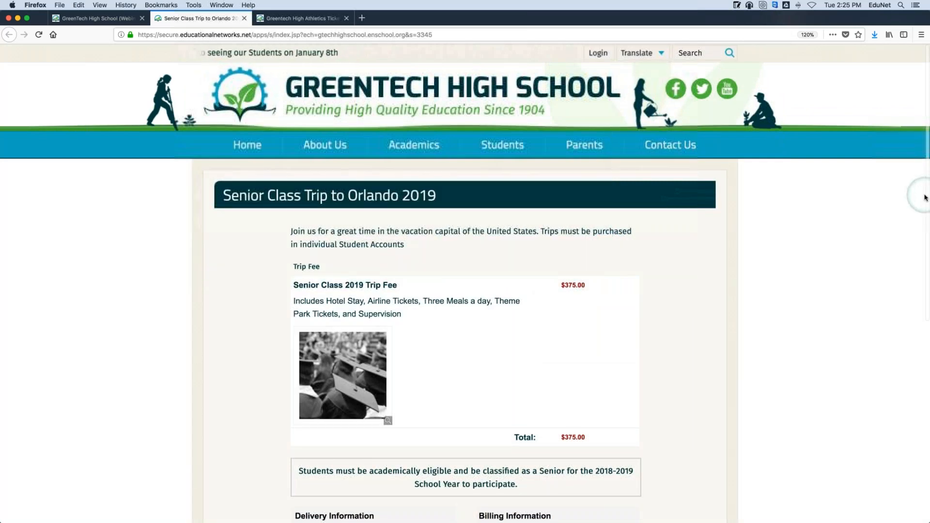
mouse_move(497, 491)
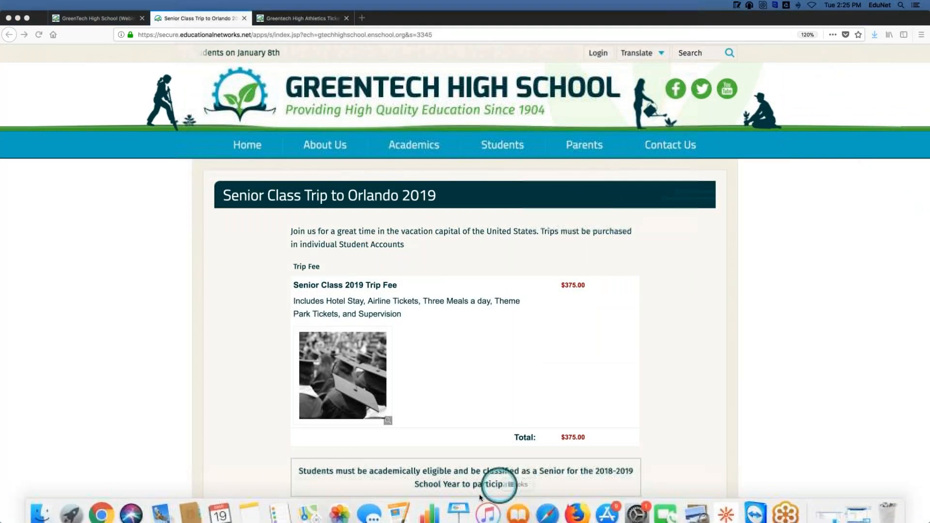
left_click(459, 505)
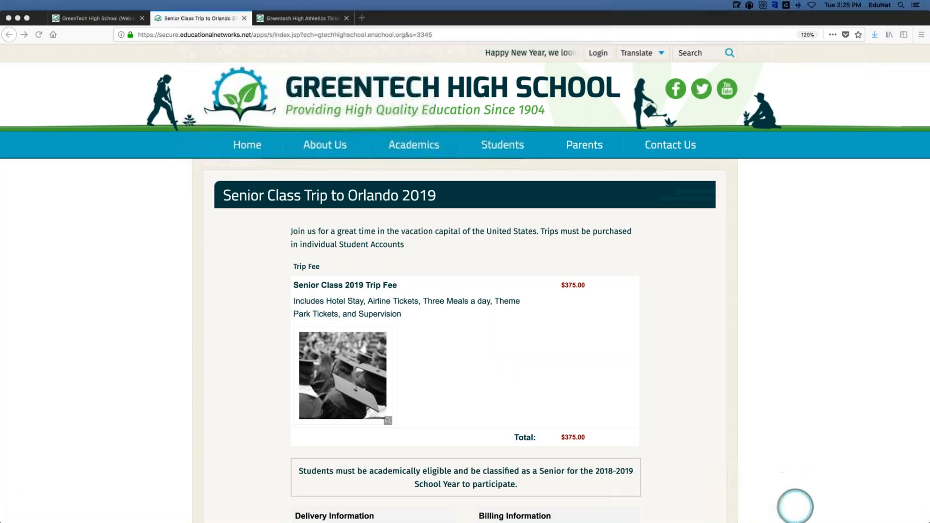
left_click(869, 504)
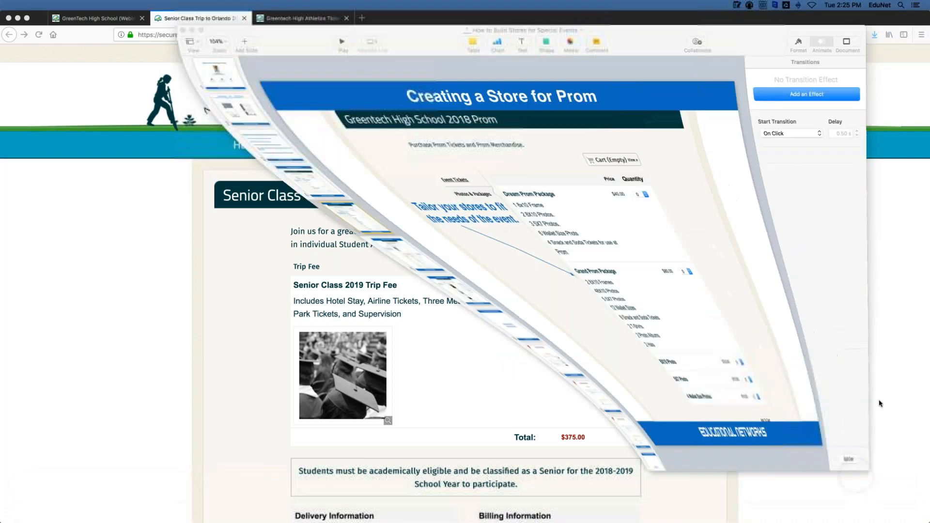
scroll(193, 386, "down", 5)
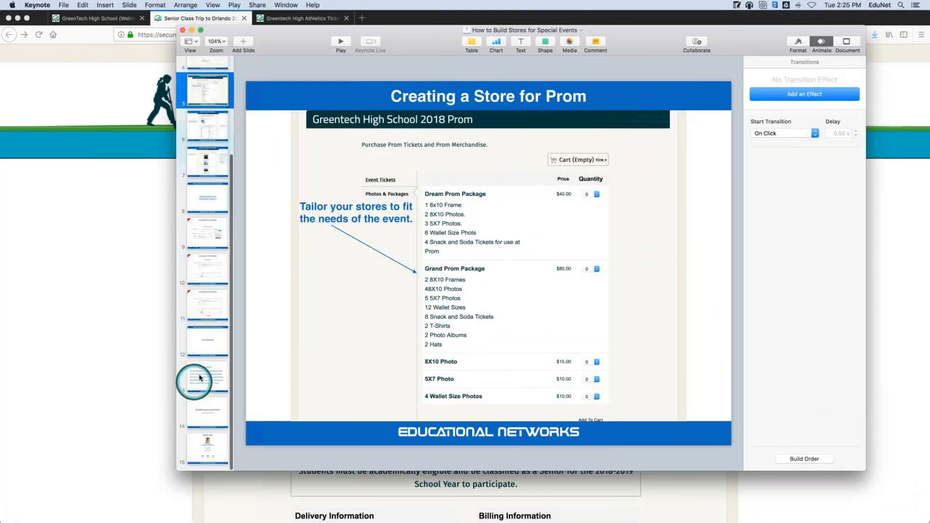
left_click(200, 378)
left_click(334, 43)
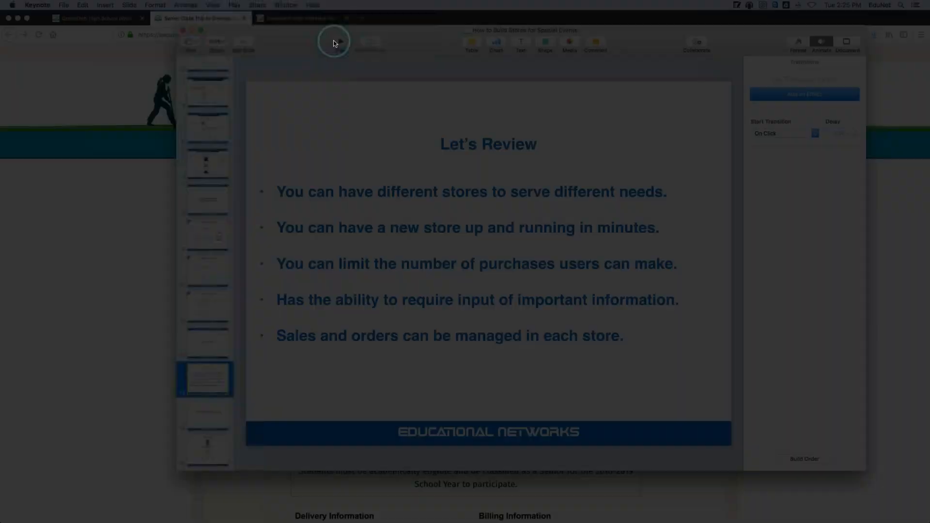
left_click(331, 63)
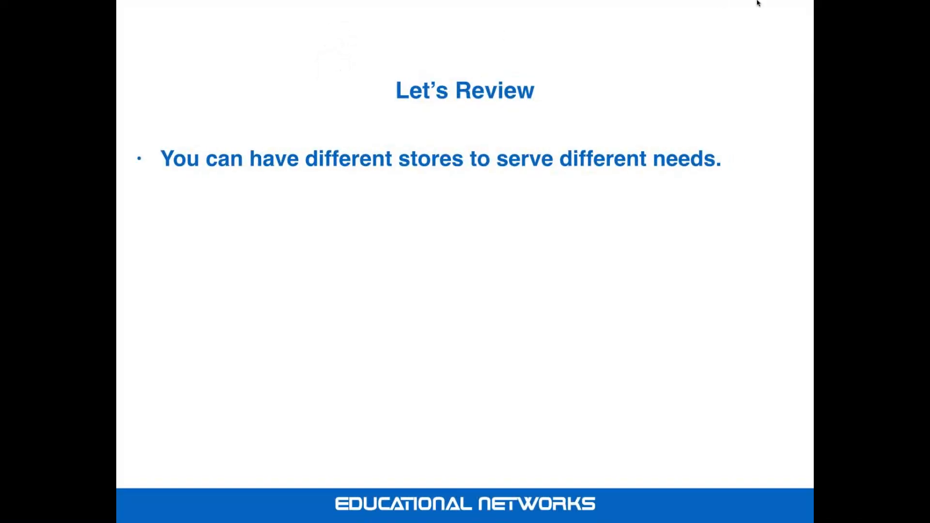